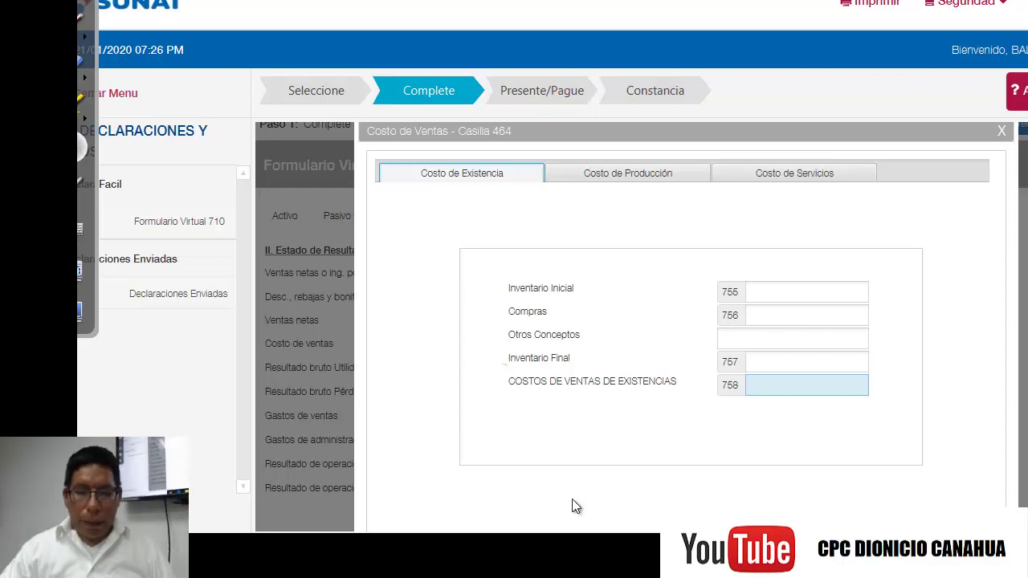
Switch to Excel and create a blank workbook
{"action": "key", "text": "super"}
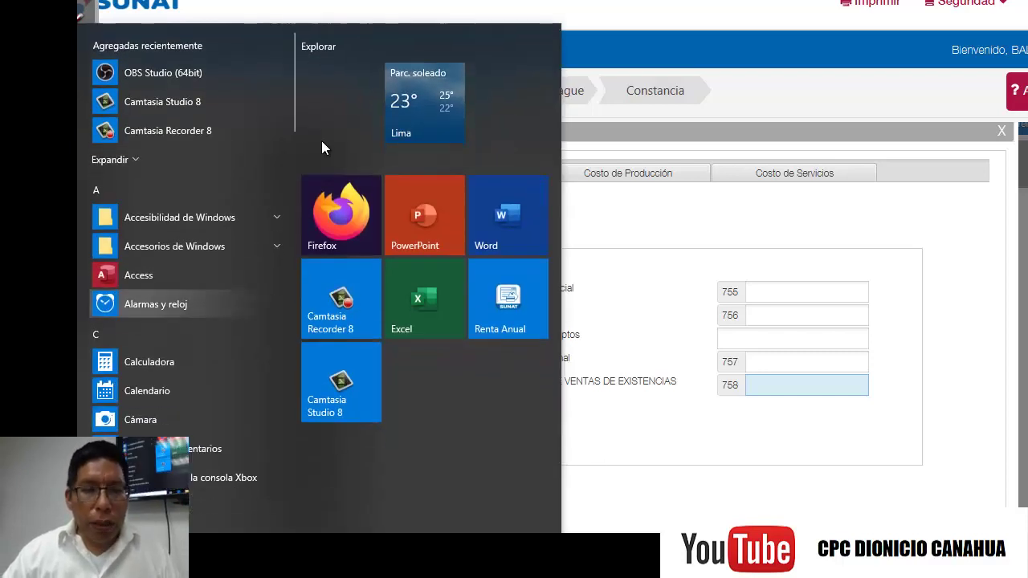
{"action": "left_click", "coordinate": [424, 303]}
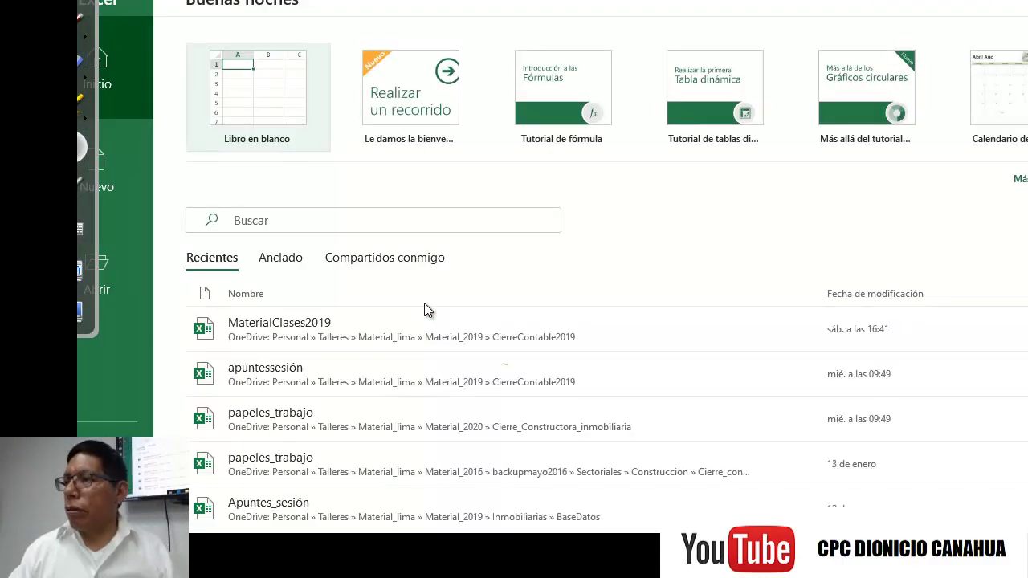
{"action": "left_click", "coordinate": [291, 78]}
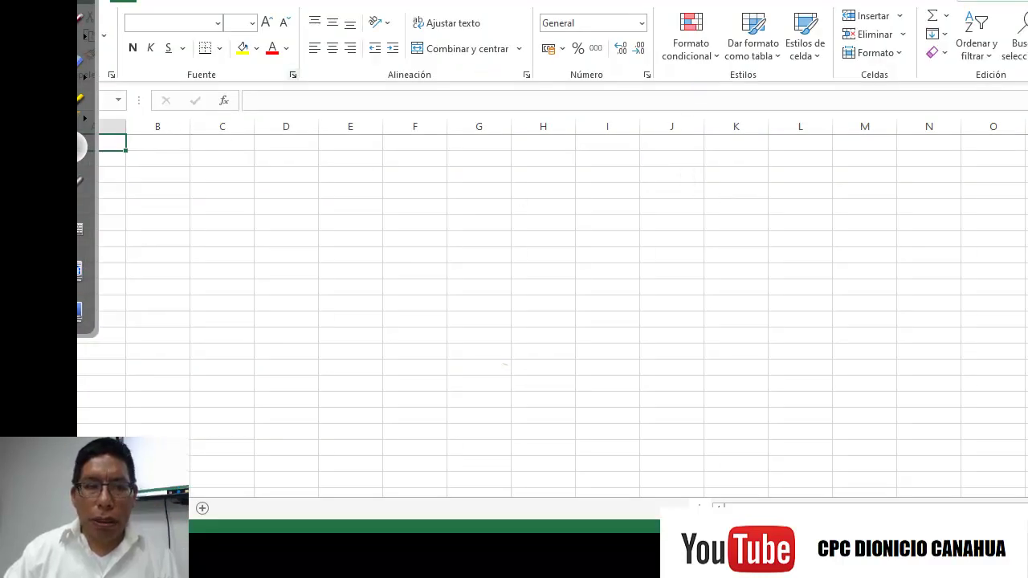
{"action": "key", "text": "ctrl+shift+f"}
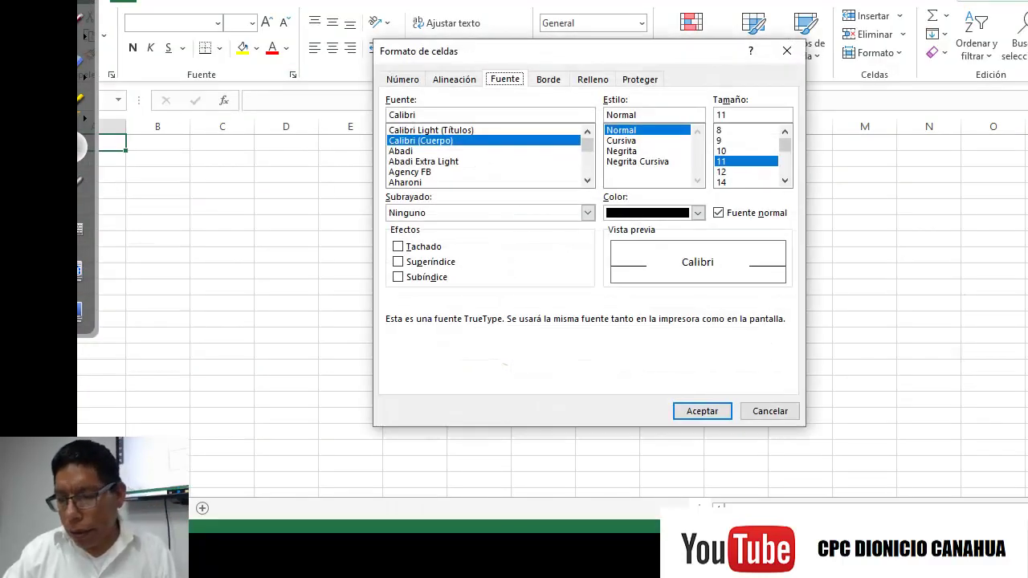
{"action": "left_click", "coordinate": [770, 412]}
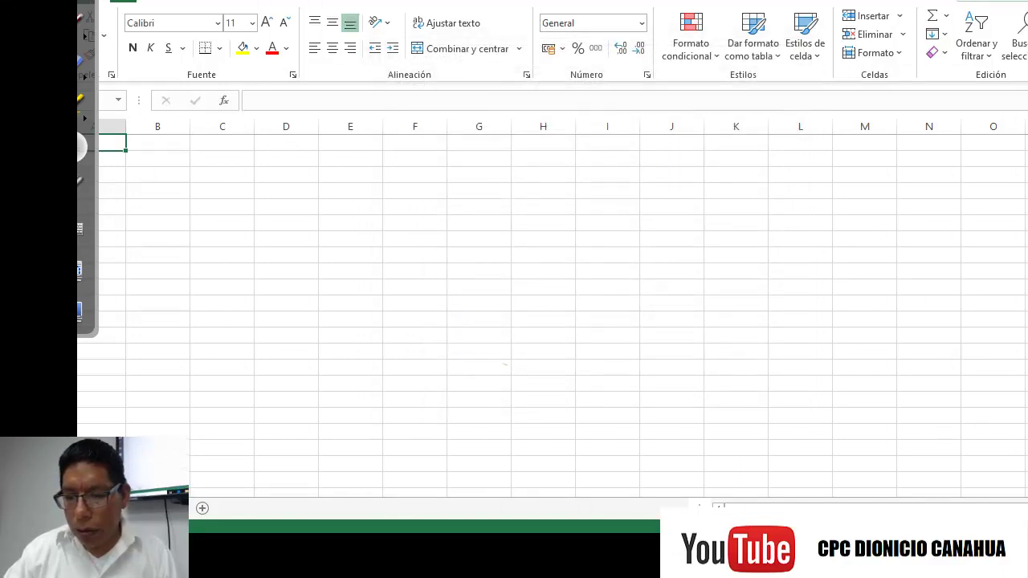
Add a bottom border under cells B2:D2 as the horizontal line of a T-account
{"action": "scroll", "coordinate": [553, 308], "scroll_direction": "up", "scroll_amount": 8}
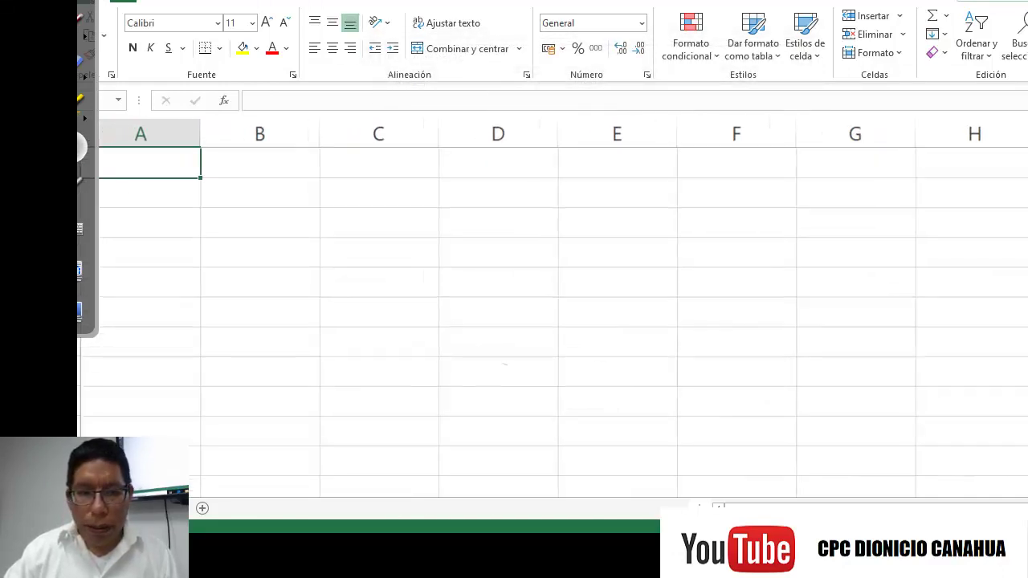
{"action": "scroll", "coordinate": [699, 314], "scroll_direction": "up", "scroll_amount": 3}
{"action": "left_click", "coordinate": [700, 314]}
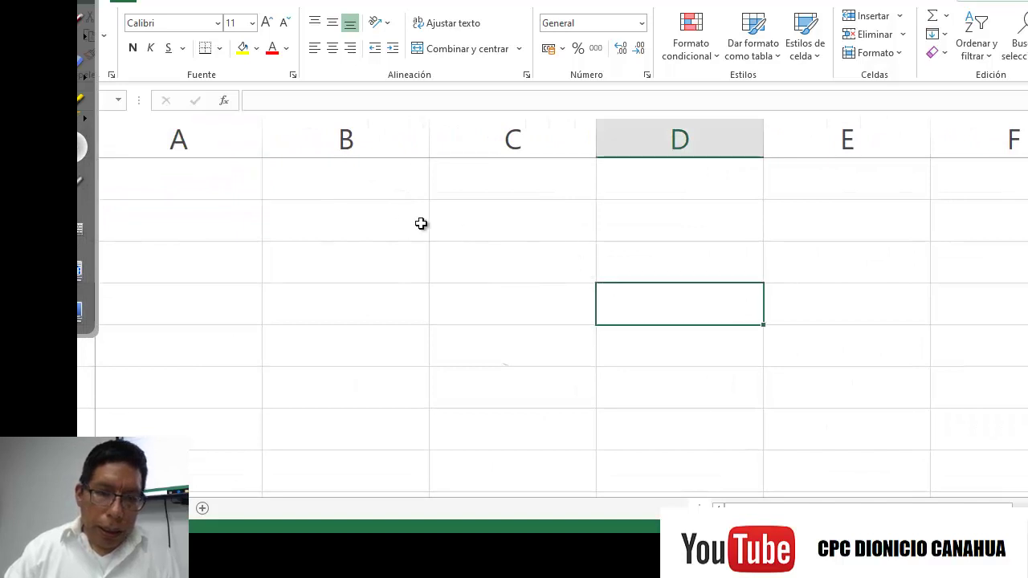
{"action": "left_click_drag", "start_coordinate": [300, 207], "coordinate": [638, 211]}
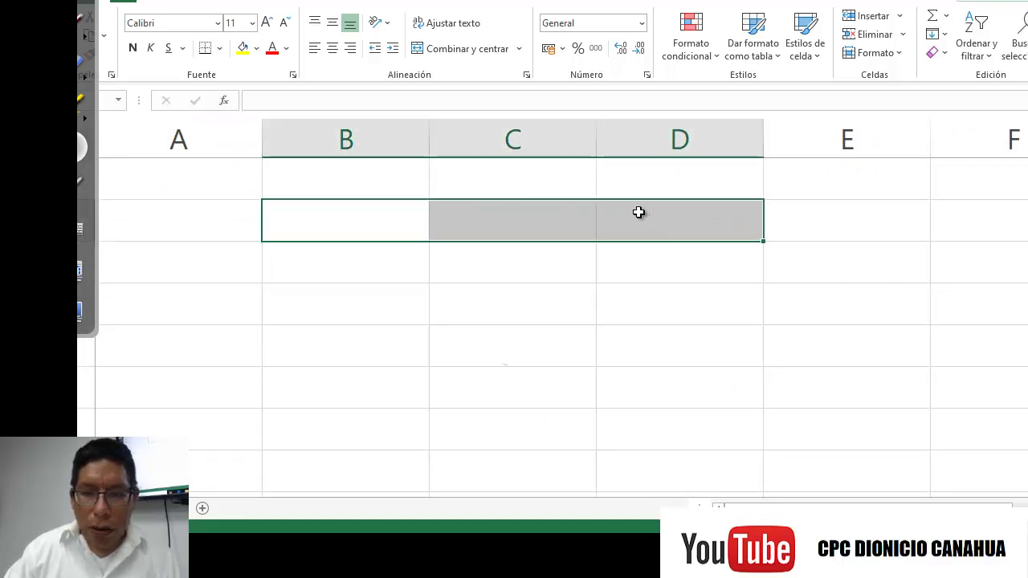
{"action": "left_click", "coordinate": [207, 53]}
{"action": "left_click", "coordinate": [602, 330]}
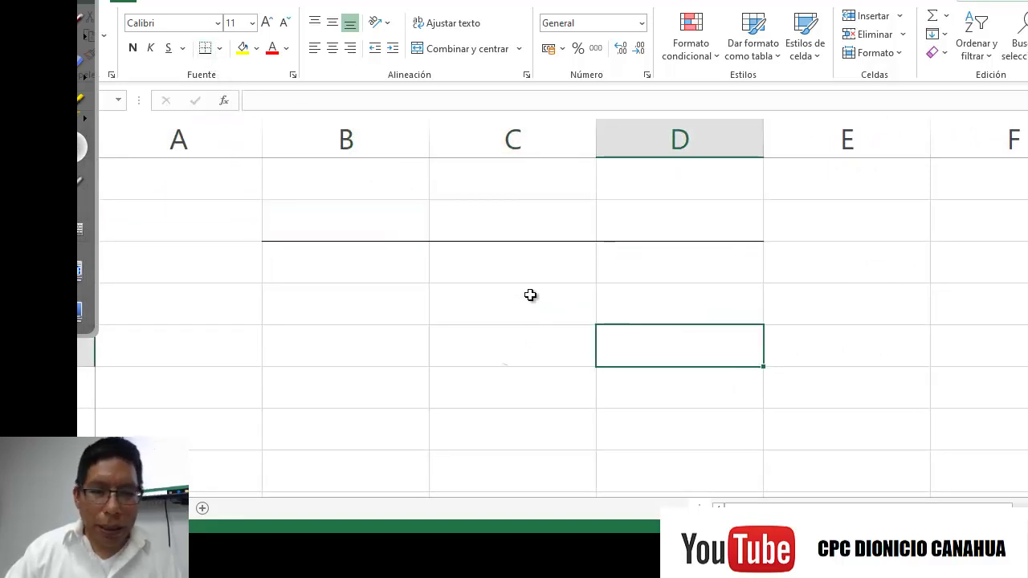
Add a right border to cells C3:C6 as the vertical line of the T-account
{"action": "left_click_drag", "start_coordinate": [493, 258], "coordinate": [513, 395]}
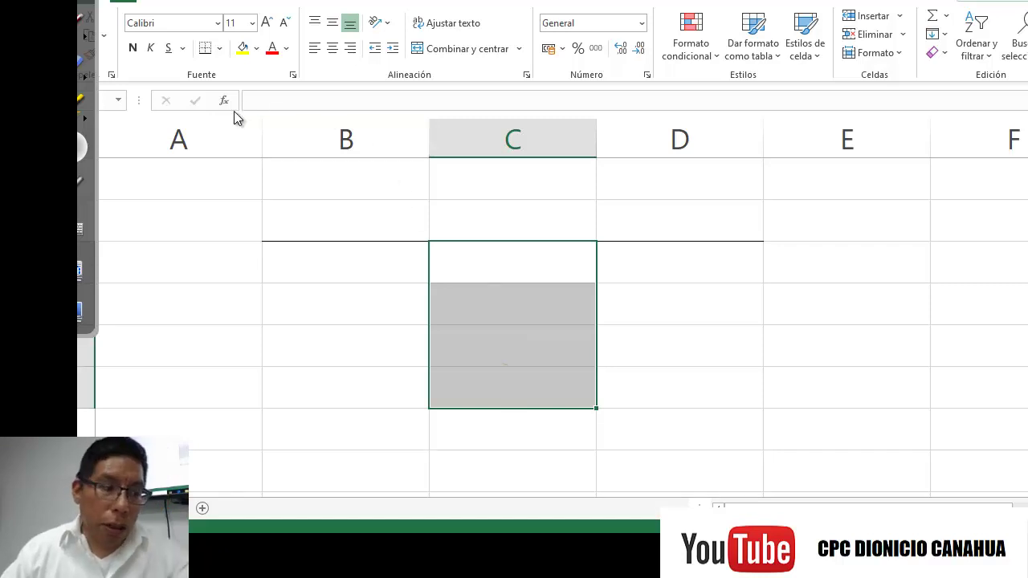
{"action": "left_click", "coordinate": [220, 49]}
{"action": "left_click", "coordinate": [271, 161]}
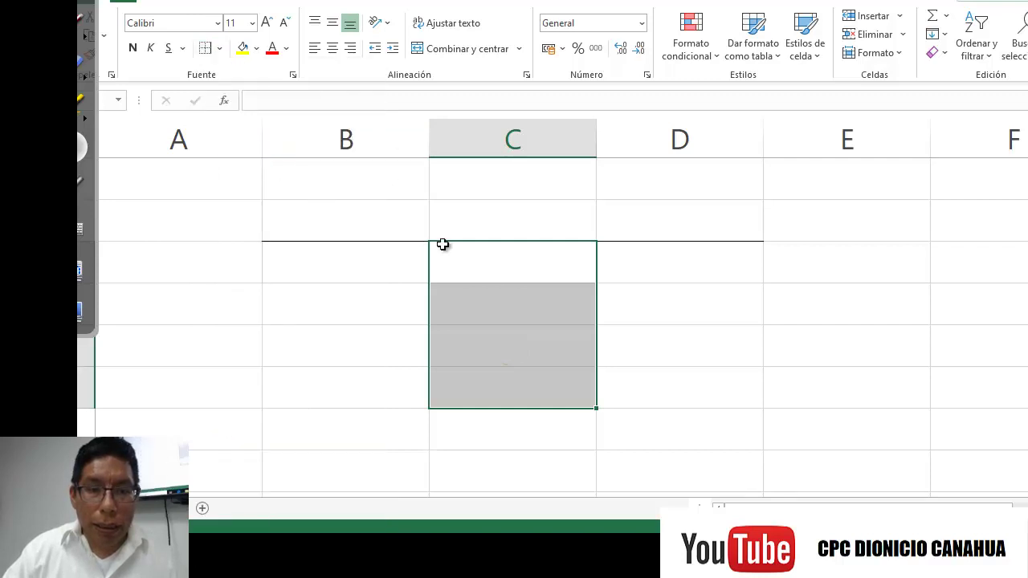
Enter the account code 20 in cell B2
{"action": "left_click", "coordinate": [398, 230]}
{"action": "type", "text": "20"}
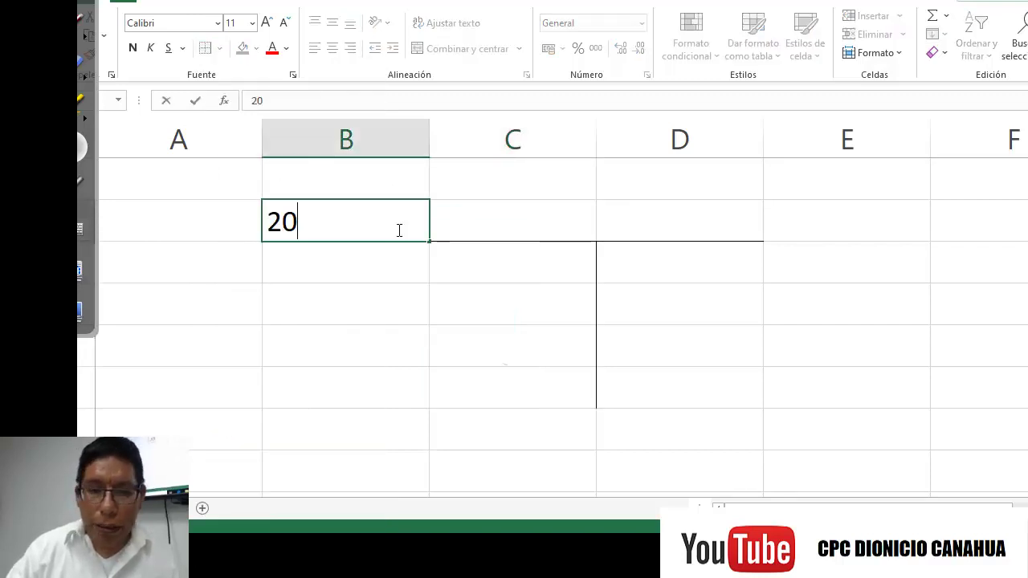
{"action": "key", "text": "Return"}
{"action": "left_click", "coordinate": [397, 231]}
{"action": "key", "text": "Right"}
{"action": "type", "text": "mercaderias"}
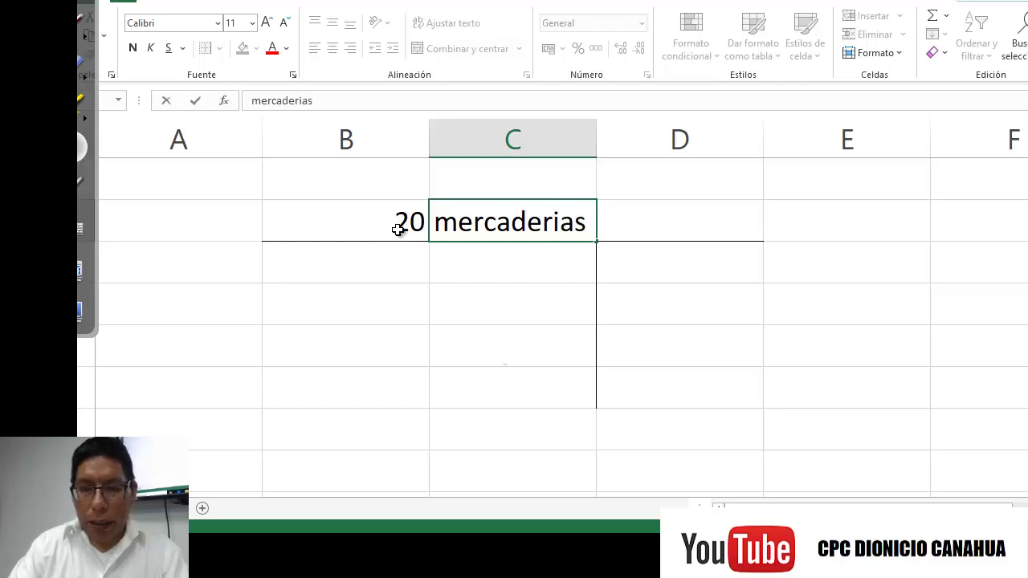
{"action": "key", "text": "BackSpace"}
{"action": "key", "text": "BackSpace"}
{"action": "key", "text": "BackSpace"}
{"action": "key", "text": "BackSpace"}
{"action": "key", "text": "BackSpace"}
{"action": "key", "text": "BackSpace"}
{"action": "key", "text": "BackSpace"}
{"action": "key", "text": "BackSpace"}
{"action": "key", "text": "BackSpace"}
{"action": "key", "text": "BackSpace"}
{"action": "key", "text": "BackSpace"}
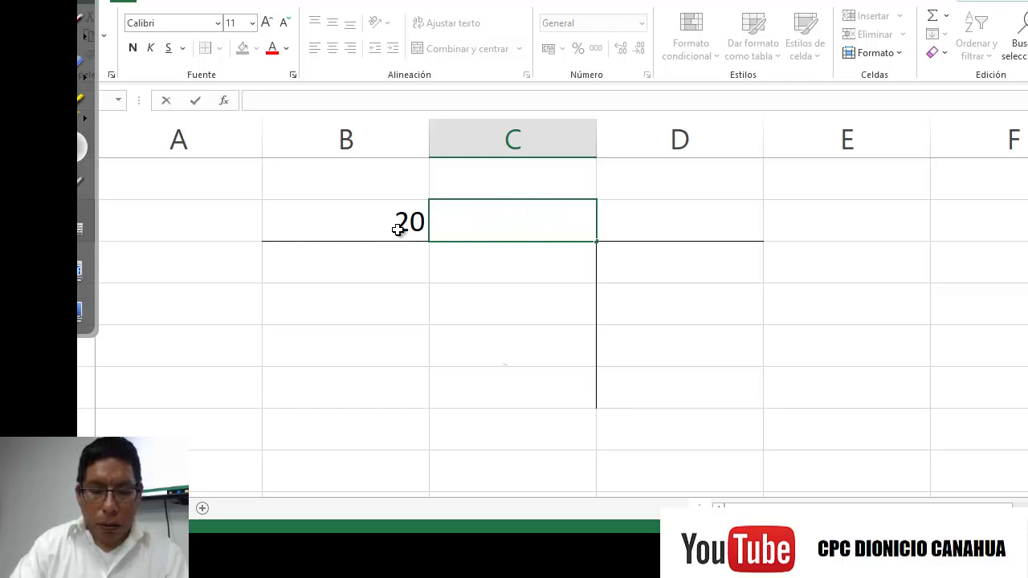
Enter the account name mercaderias in C2 and the label inv inicial in B3
{"action": "type", "text": "mercaderias"}
{"action": "key", "text": "Return"}
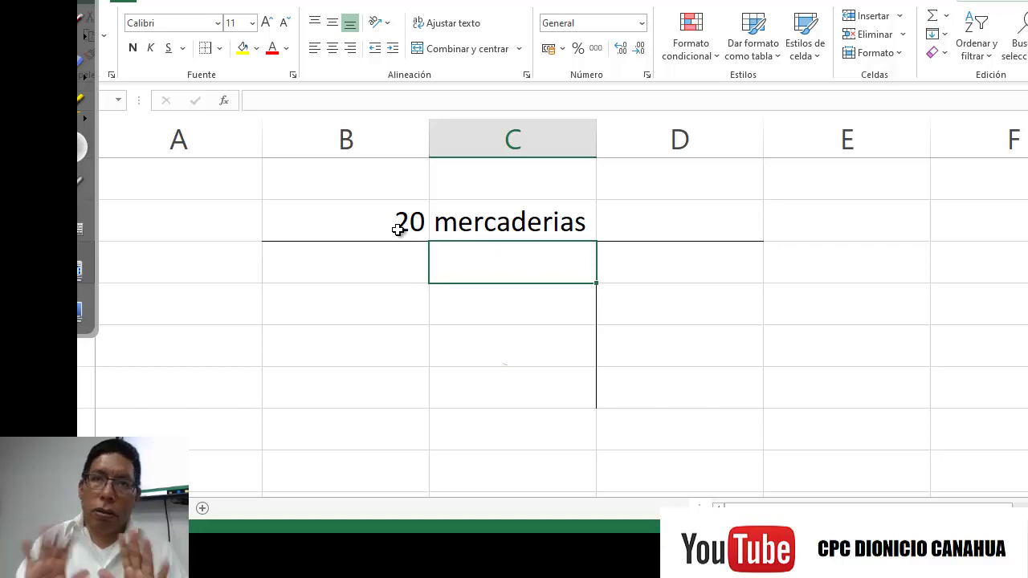
{"action": "key", "text": "Left"}
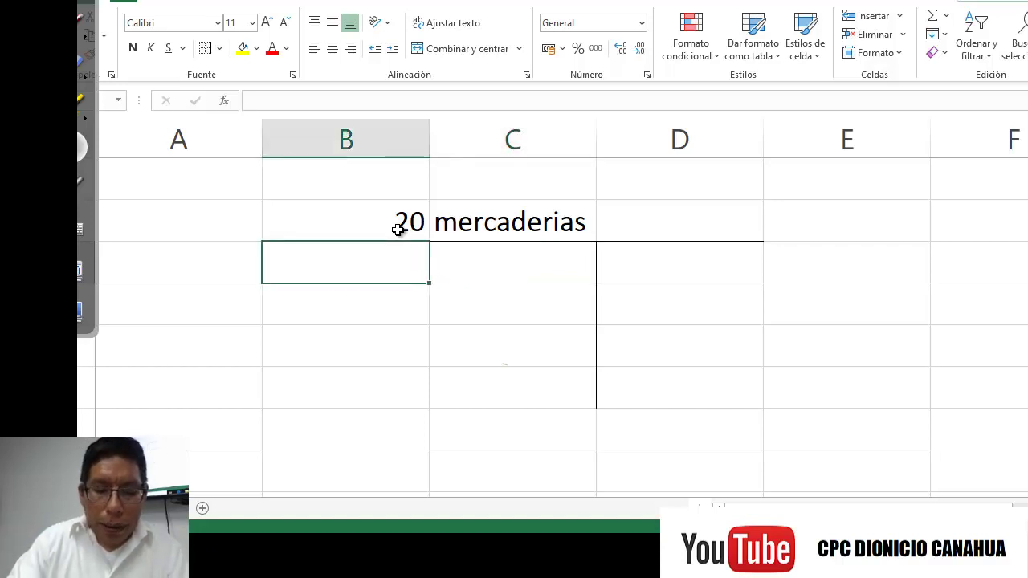
{"action": "type", "text": "inv inicial"}
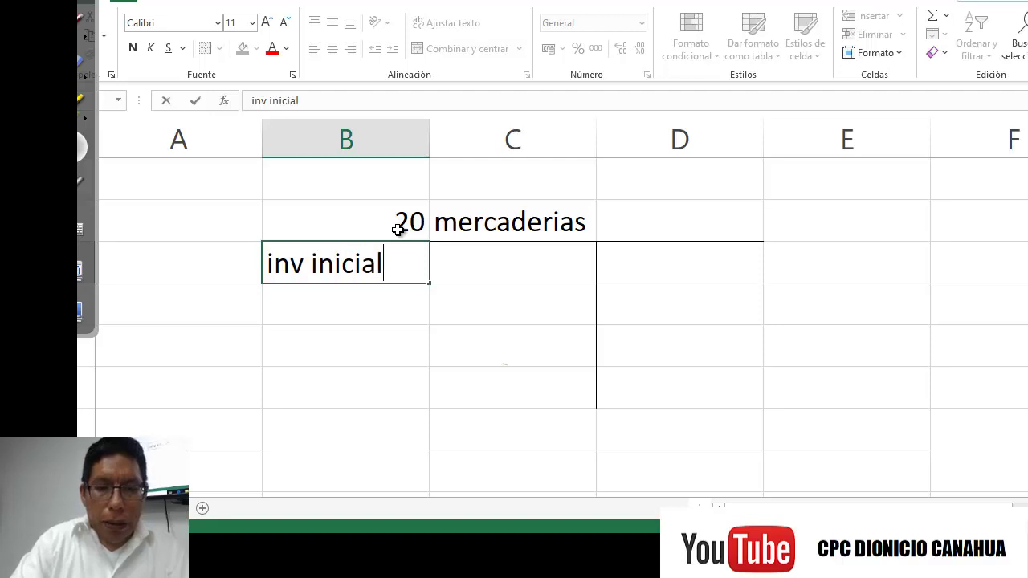
{"action": "key", "text": "Return"}
Enter 15000 in C3 as the initial inventory amount
{"action": "key", "text": "Up"}
{"action": "key", "text": "Right"}
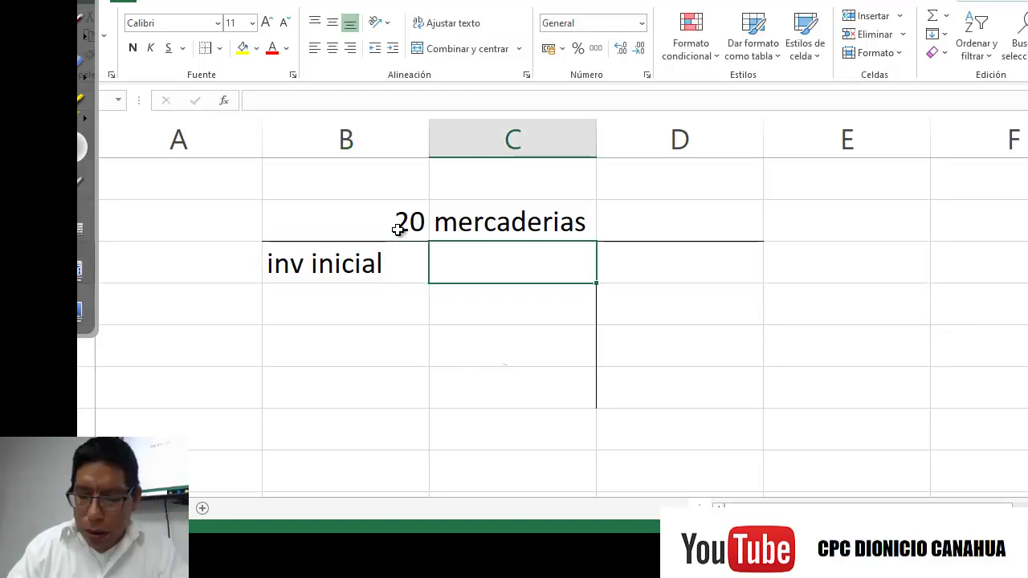
{"action": "type", "text": "15000"}
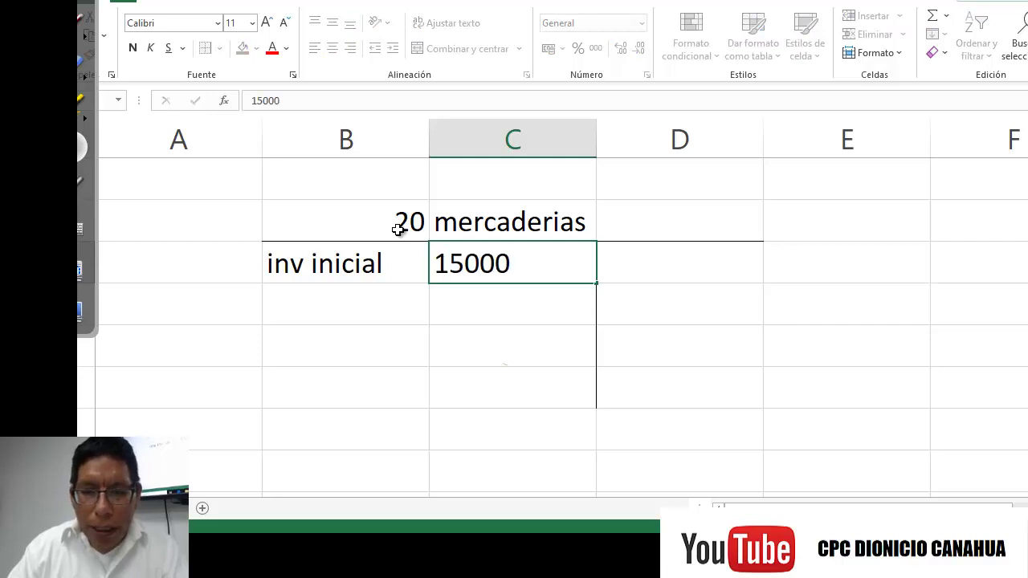
{"action": "key", "text": "Return"}
Apply the thousands-separator accounting number format to cells C3:C7
{"action": "key", "text": "Up"}
{"action": "key", "text": "shift+Down"}
{"action": "key", "text": "shift+Down"}
{"action": "key", "text": "shift+Down"}
{"action": "key", "text": "shift+Down"}
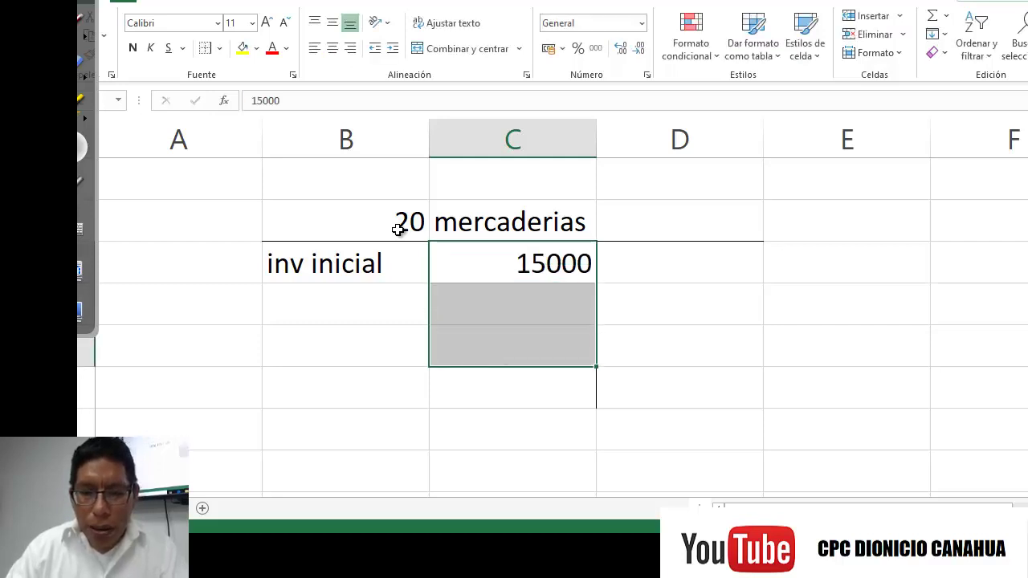
{"action": "key", "text": "shift+Up"}
{"action": "key", "text": "shift+Down"}
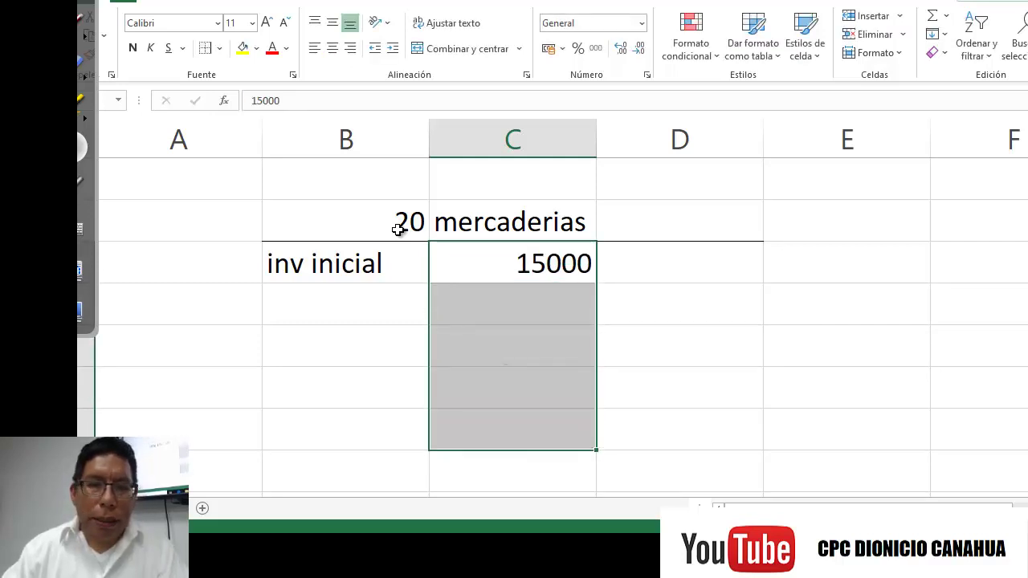
{"action": "left_click", "coordinate": [596, 50]}
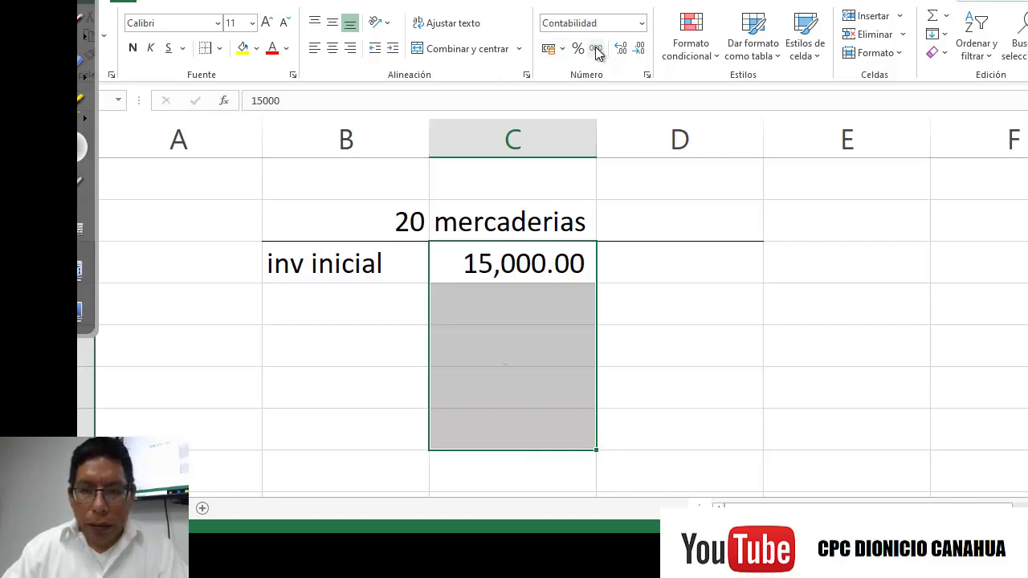
Enter the label compras in both B4 and B5 below inv inicial
{"action": "left_click", "coordinate": [346, 310]}
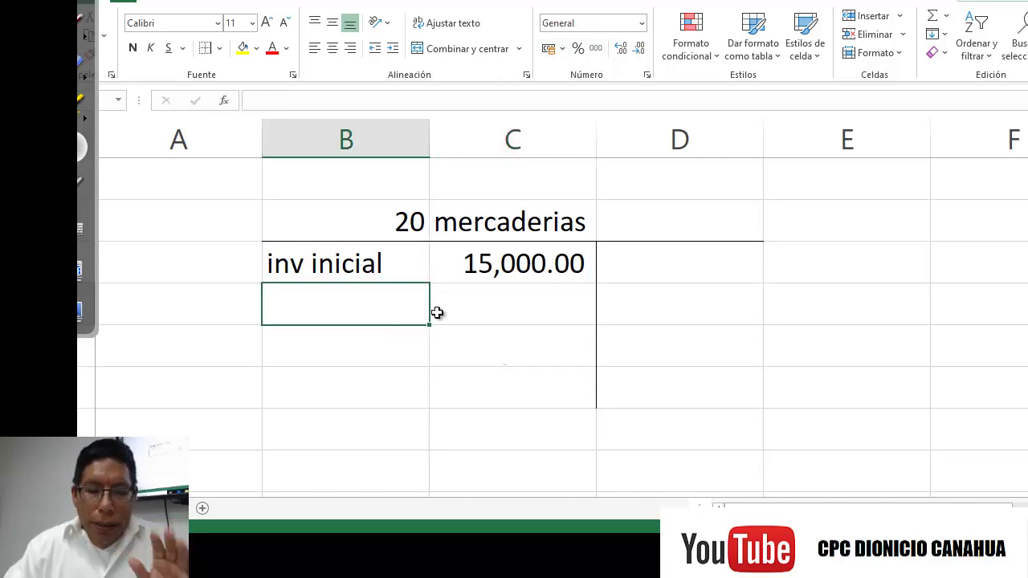
{"action": "type", "text": "comprs"}
{"action": "key", "text": "BackSpace"}
{"action": "type", "text": "a"}
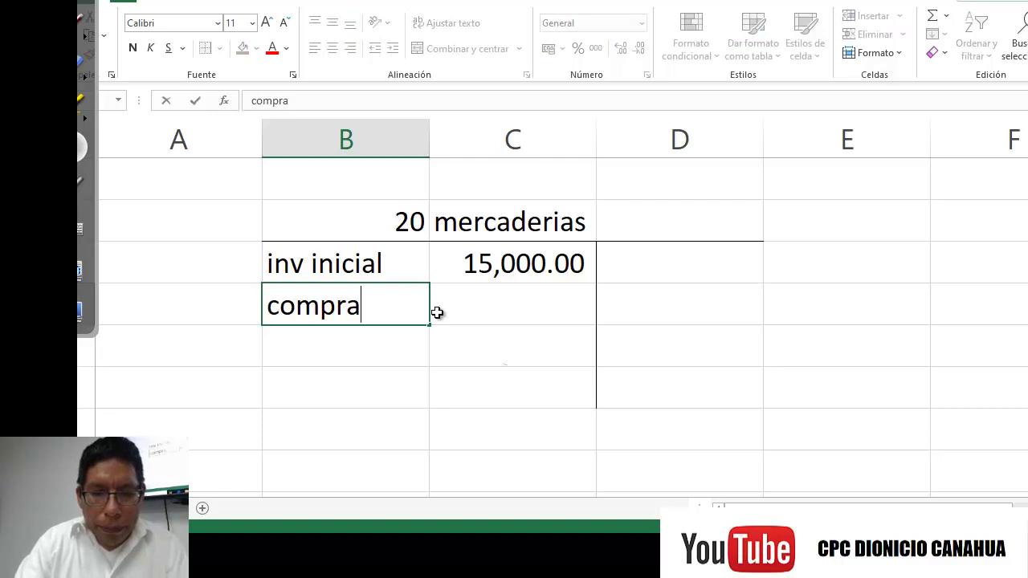
{"action": "type", "text": "s"}
{"action": "key", "text": "Return"}
{"action": "type", "text": "compras"}
{"action": "key", "text": "Up"}
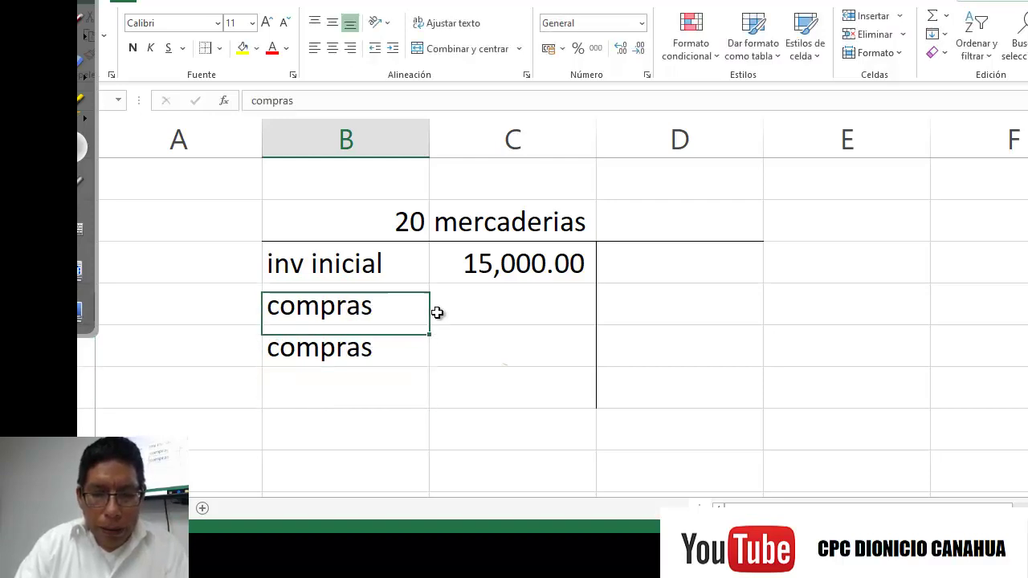
Enter the purchase amounts 180000 in C4 and 175000 in C5
{"action": "left_click", "coordinate": [437, 312]}
{"action": "type", "text": "180000"}
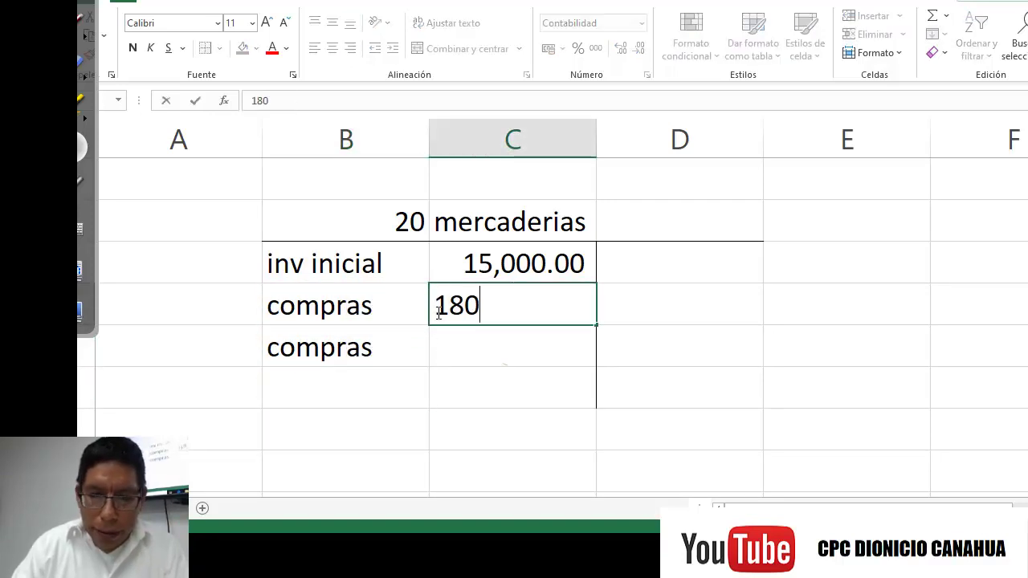
{"action": "key", "text": "Return"}
{"action": "type", "text": "175000"}
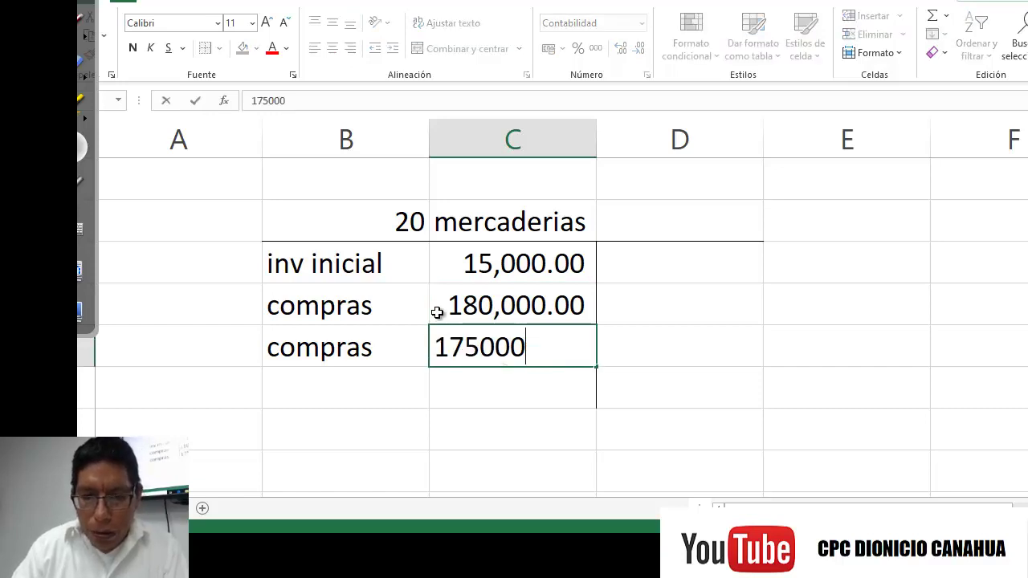
{"action": "key", "text": "Return"}
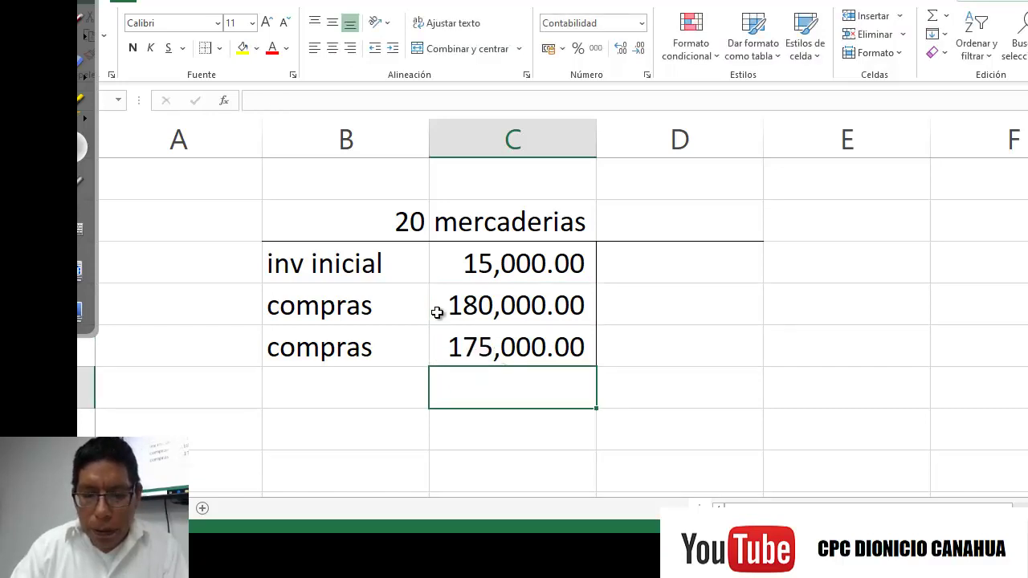
Enter the label ventas in both D3 and D4 on the credit side of the T-account
{"action": "key", "text": "Up"}
{"action": "key", "text": "Up"}
{"action": "key", "text": "Up"}
{"action": "key", "text": "Up"}
{"action": "key", "text": "Right"}
{"action": "key", "text": "Down"}
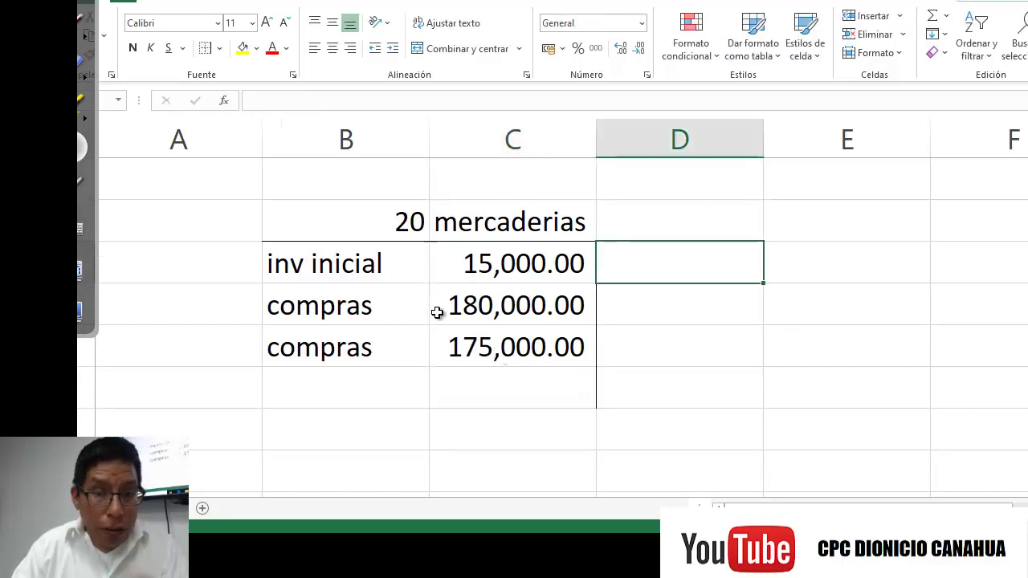
{"action": "type", "text": "ventas"}
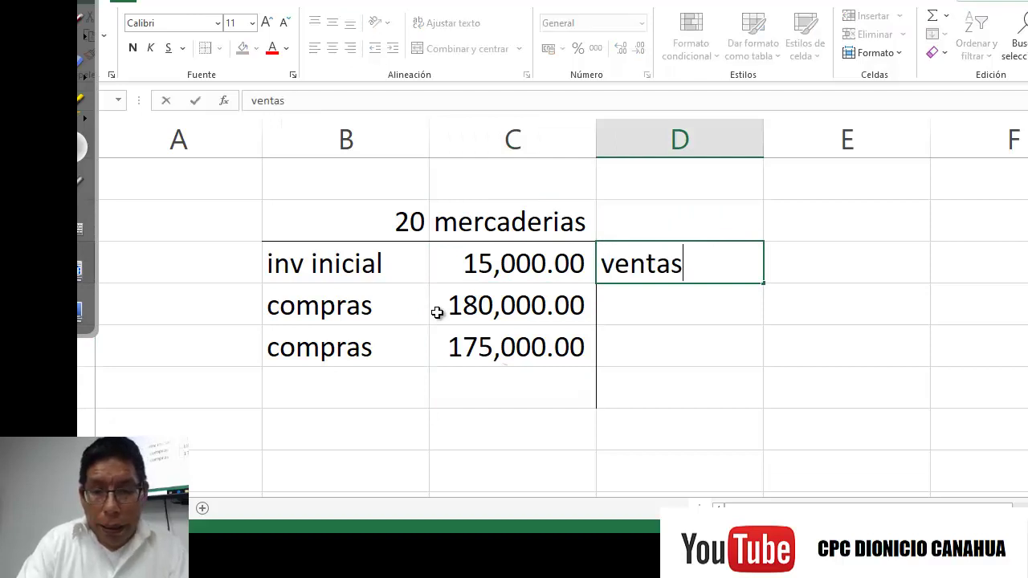
{"action": "key", "text": "Return"}
{"action": "type", "text": "ven"}
{"action": "key", "text": "Return"}
{"action": "key", "text": "Up"}
{"action": "key", "text": "Up"}
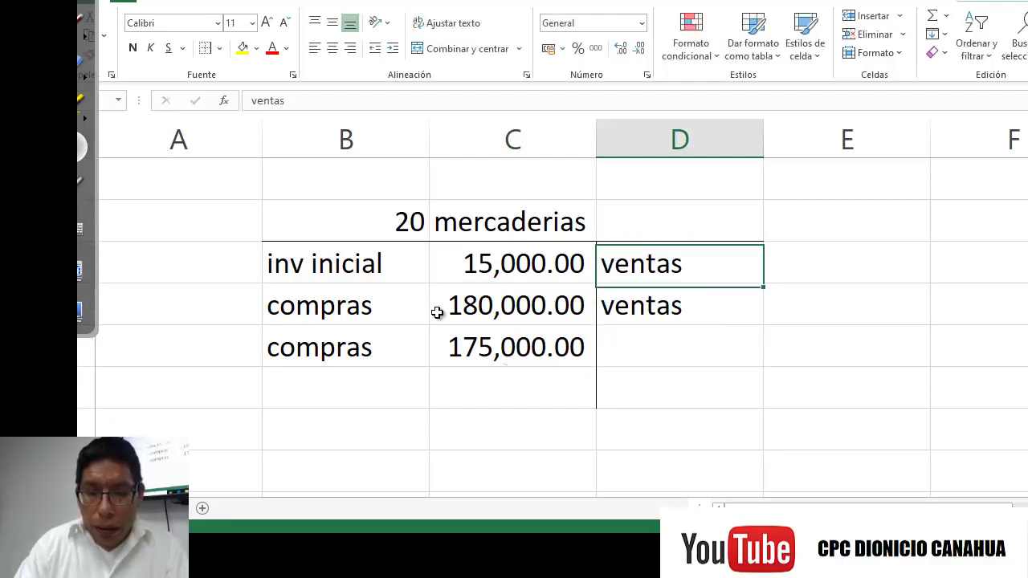
Total the debit amounts in C8 by summing the range C3:C7
{"action": "key", "text": "Down"}
{"action": "key", "text": "Down"}
{"action": "key", "text": "Down"}
{"action": "key", "text": "Down"}
{"action": "key", "text": "Down"}
{"action": "key", "text": "Down"}
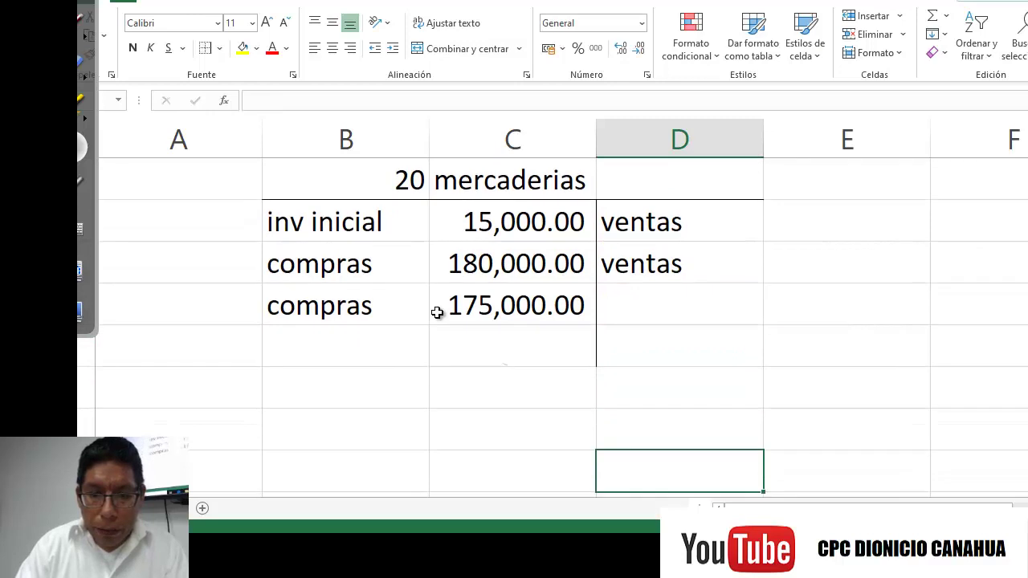
{"action": "key", "text": "Up"}
{"action": "key", "text": "Left"}
{"action": "type", "text": "=suma("}
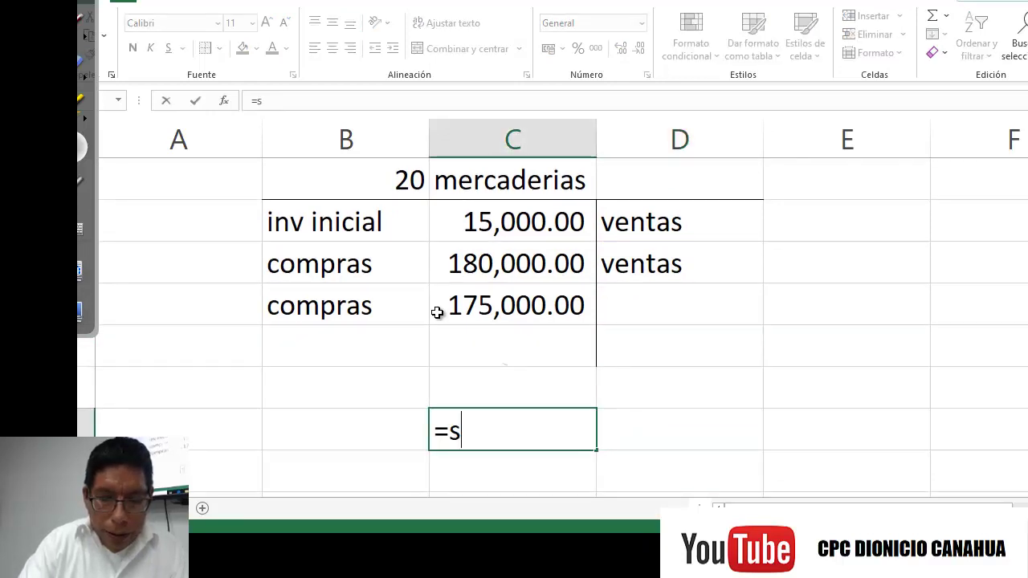
{"action": "key", "text": "Up"}
{"action": "key", "text": "Up"}
{"action": "key", "text": "Up"}
{"action": "key", "text": "Up"}
{"action": "key", "text": "Up"}
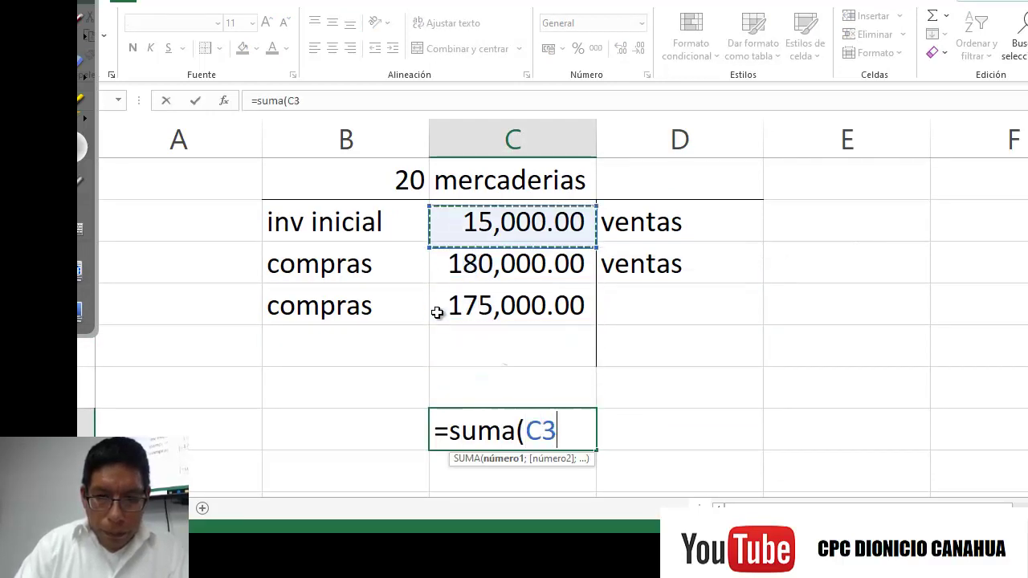
{"action": "key", "text": "shift+Down"}
{"action": "key", "text": "shift+Down"}
{"action": "key", "text": "shift+Down"}
{"action": "key", "text": "shift+Down"}
{"action": "key", "text": "shift+Down"}
{"action": "key", "text": "shift+Up"}
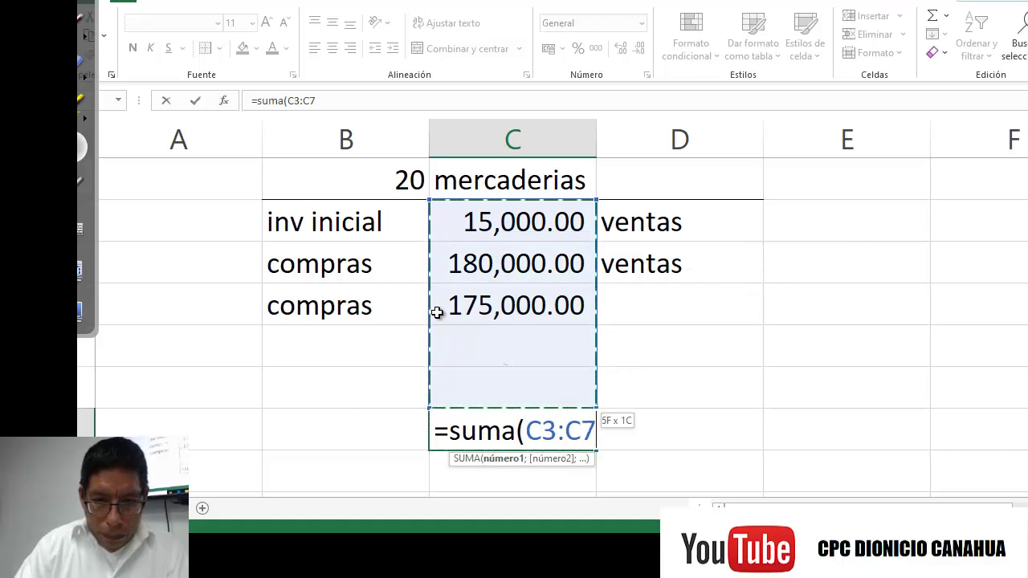
{"action": "key", "text": "Return"}
{"action": "key", "text": "Up"}
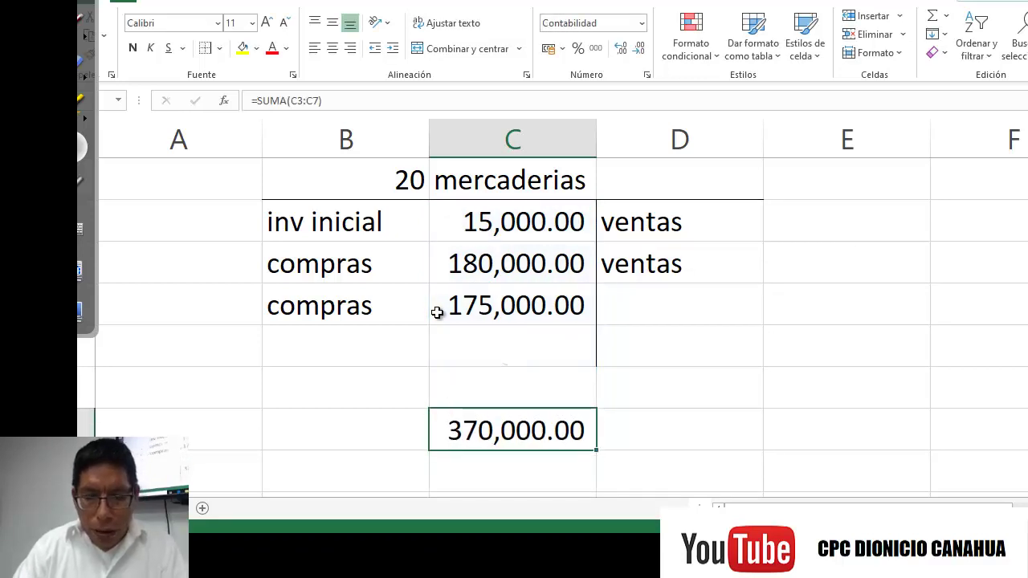
Copy the debit total formula from C8 to E8 to total the credit amounts
{"action": "key", "text": "ctrl+c"}
{"action": "key", "text": "Right"}
{"action": "key", "text": "Right"}
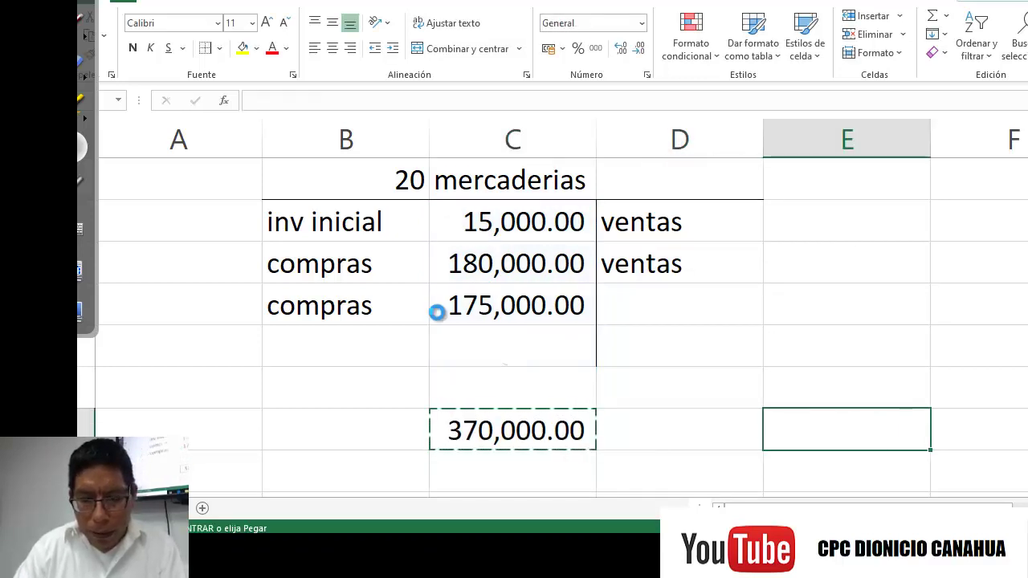
{"action": "key", "text": "ctrl+v"}
{"action": "key", "text": "Delete"}
{"action": "key", "text": "Up"}
{"action": "key", "text": "Up"}
{"action": "key", "text": "Up"}
{"action": "key", "text": "Up"}
{"action": "key", "text": "Up"}
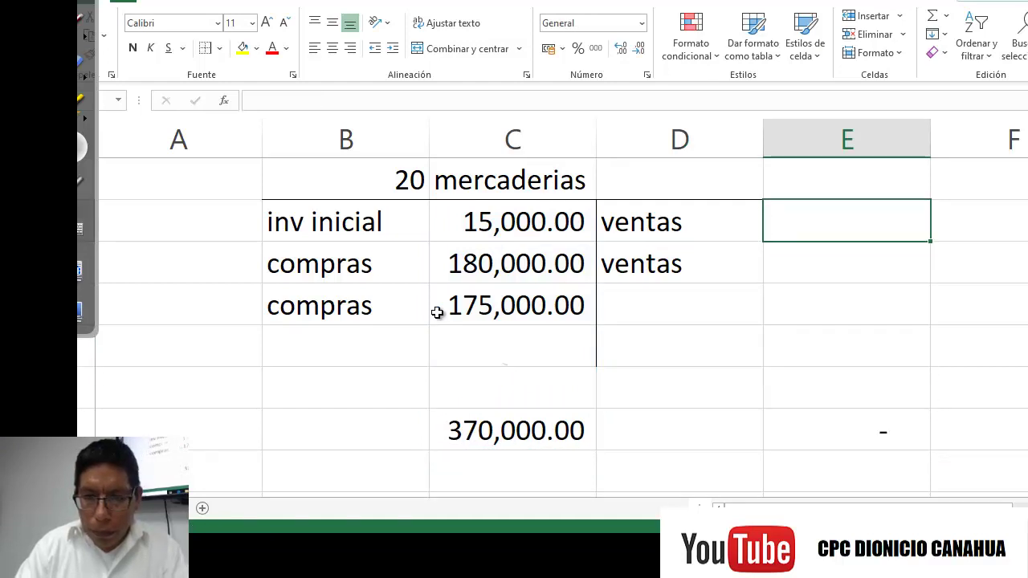
Calculate the account balance in E9 as C8 minus E8
{"action": "key", "text": "Down"}
{"action": "key", "text": "Down"}
{"action": "key", "text": "Down"}
{"action": "key", "text": "Down"}
{"action": "key", "text": "Down"}
{"action": "key", "text": "Down"}
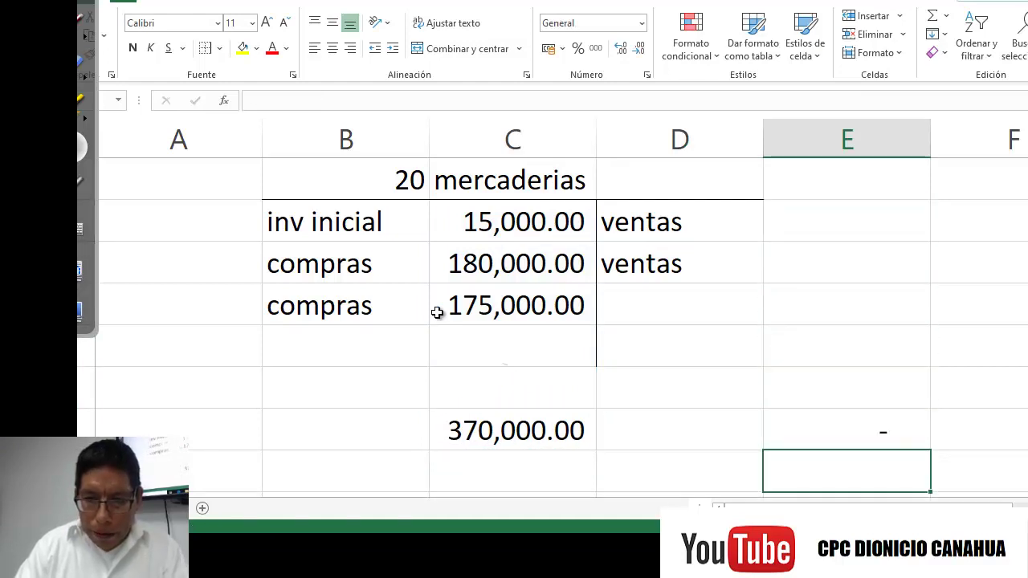
{"action": "type", "text": "="}
{"action": "key", "text": "Left"}
{"action": "key", "text": "Left"}
{"action": "key", "text": "Up"}
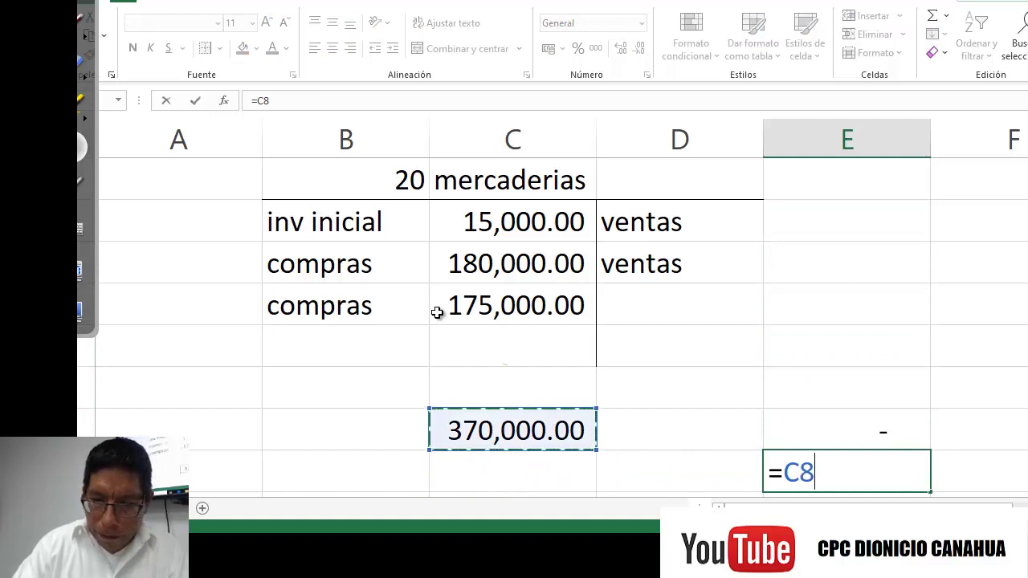
{"action": "type", "text": "-"}
{"action": "key", "text": "Up"}
{"action": "key", "text": "Return"}
{"action": "key", "text": "Up"}
{"action": "key", "text": "Up"}
{"action": "key", "text": "Up"}
{"action": "key", "text": "Up"}
{"action": "key", "text": "Up"}
{"action": "key", "text": "Up"}
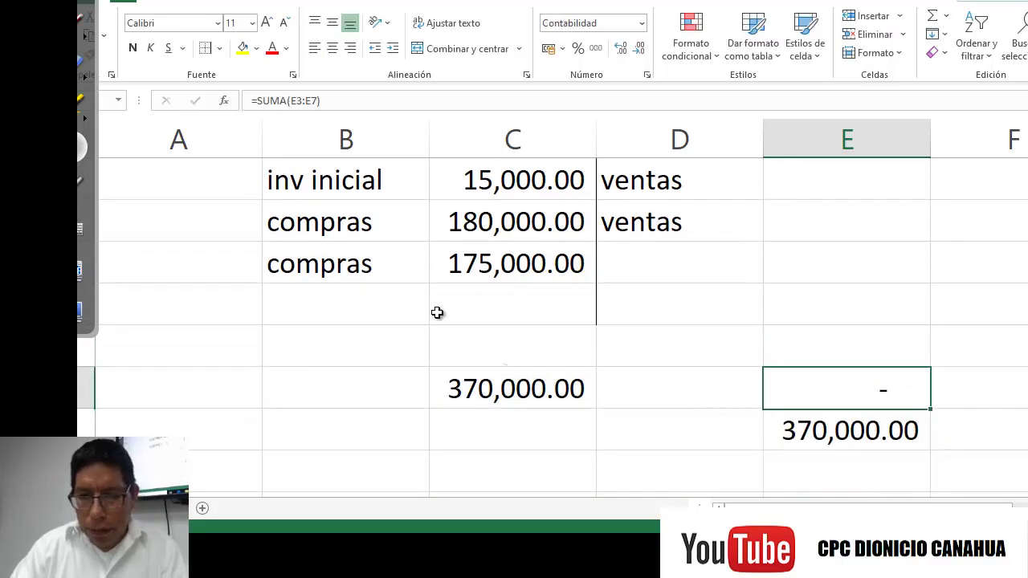
{"action": "key", "text": "Up"}
{"action": "key", "text": "Up"}
{"action": "key", "text": "Up"}
{"action": "key", "text": "Down"}
{"action": "key", "text": "Down"}
{"action": "key", "text": "Down"}
{"action": "key", "text": "Down"}
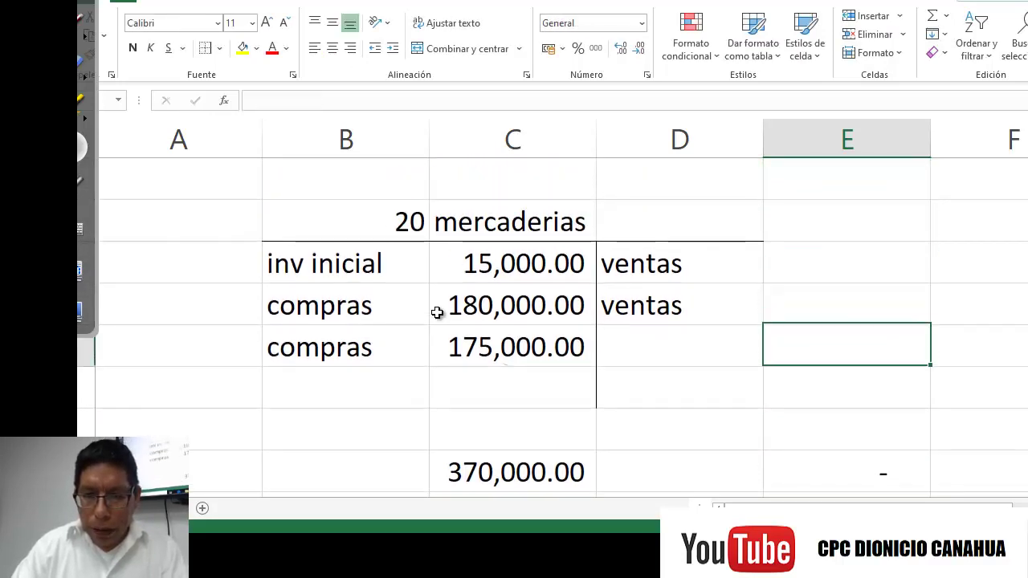
{"action": "key", "text": "Down"}
{"action": "key", "text": "Down"}
{"action": "key", "text": "Down"}
{"action": "key", "text": "Down"}
Enter the sales amounts 195000 in E3 and 55000 in E4
{"action": "key", "text": "Up"}
{"action": "key", "text": "Up"}
{"action": "key", "text": "Up"}
{"action": "key", "text": "Up"}
{"action": "key", "text": "Up"}
{"action": "key", "text": "Up"}
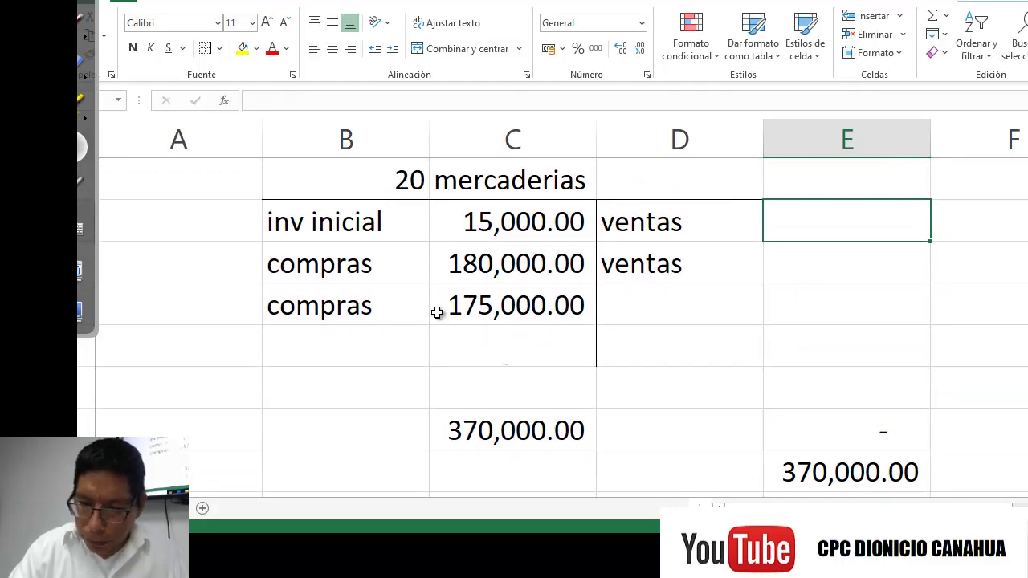
{"action": "type", "text": "19"}
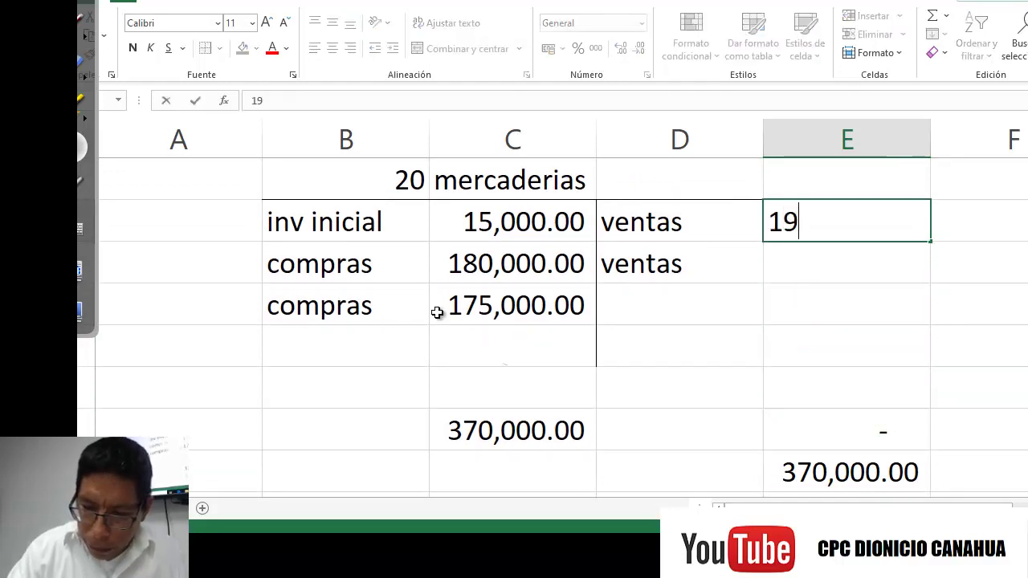
{"action": "type", "text": "50000"}
{"action": "key", "text": "Return"}
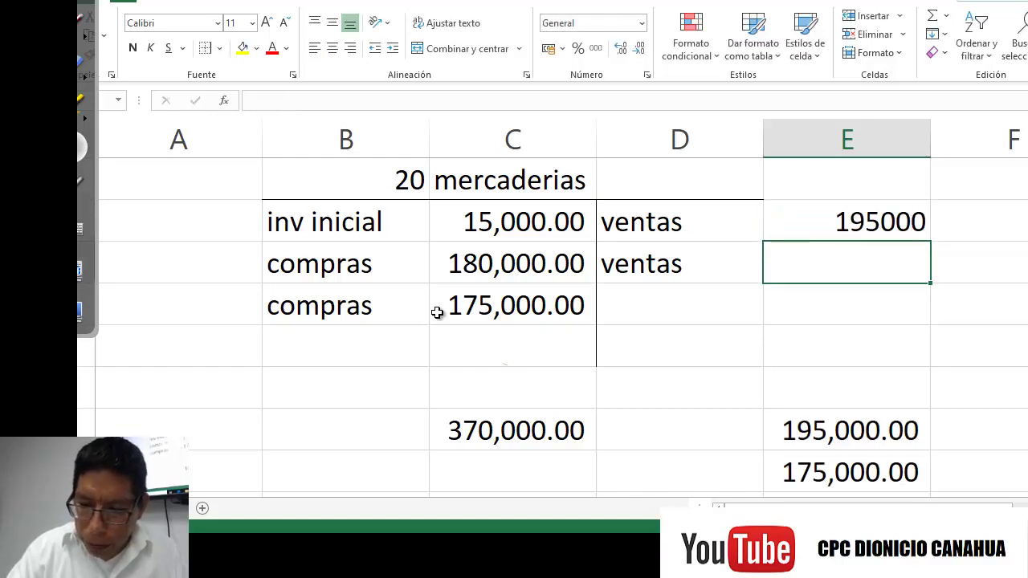
{"action": "type", "text": "55000"}
{"action": "key", "text": "Return"}
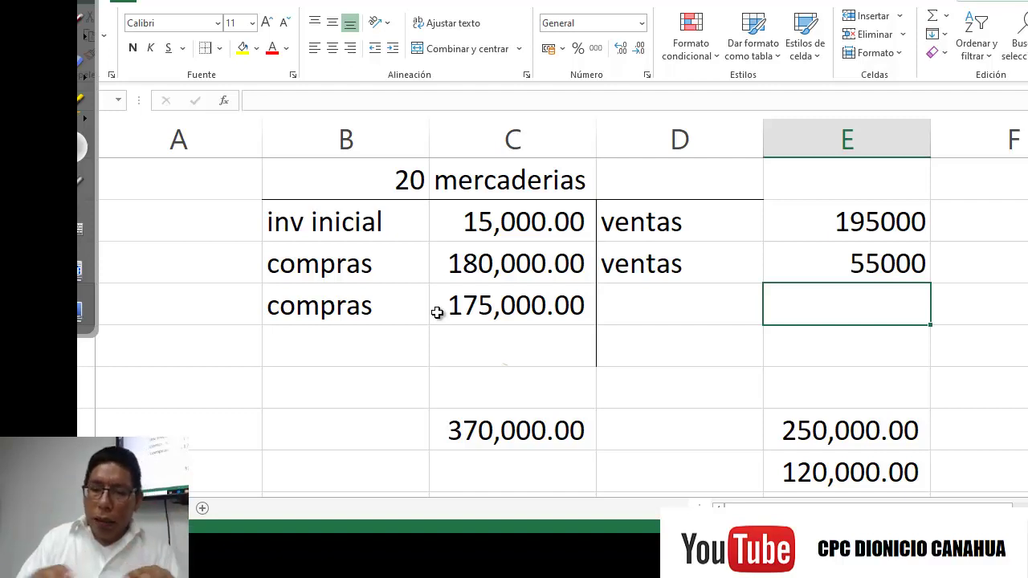
Change the font colour of the initial inventory amount in C3 to red
{"action": "left_click_drag", "start_coordinate": [302, 434], "coordinate": [851, 476]}
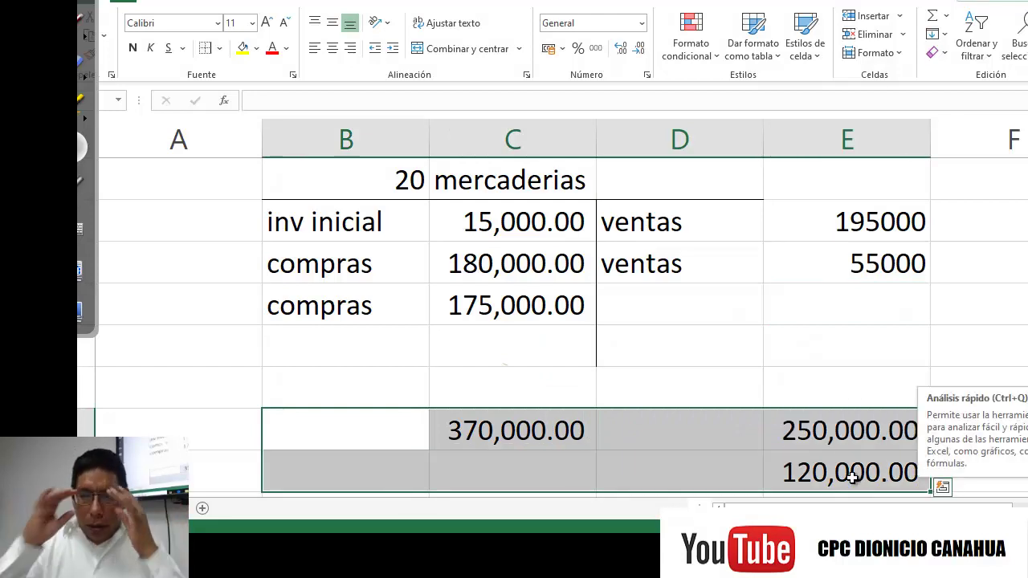
{"action": "left_click", "coordinate": [551, 248]}
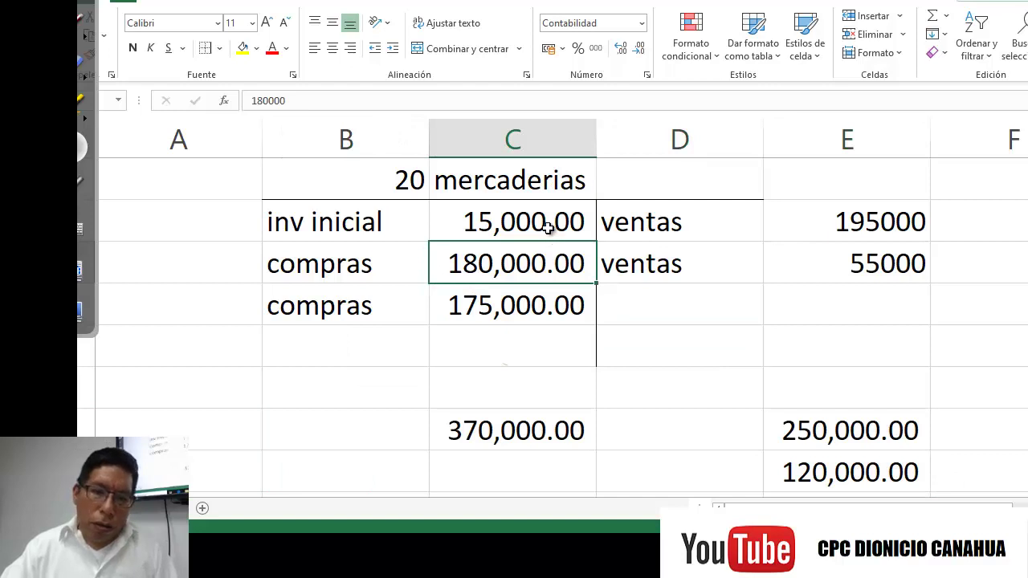
{"action": "left_click", "coordinate": [548, 229]}
{"action": "left_click", "coordinate": [272, 48]}
{"action": "left_click", "coordinate": [764, 305]}
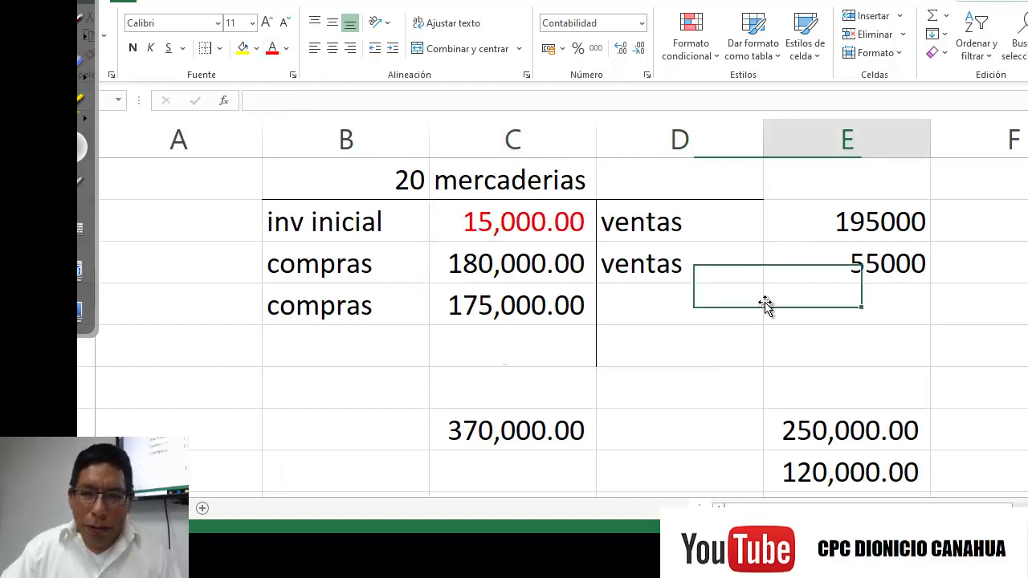
Apply the thousands-separator accounting number format to cells E3:E5
{"action": "left_click_drag", "start_coordinate": [867, 218], "coordinate": [873, 319]}
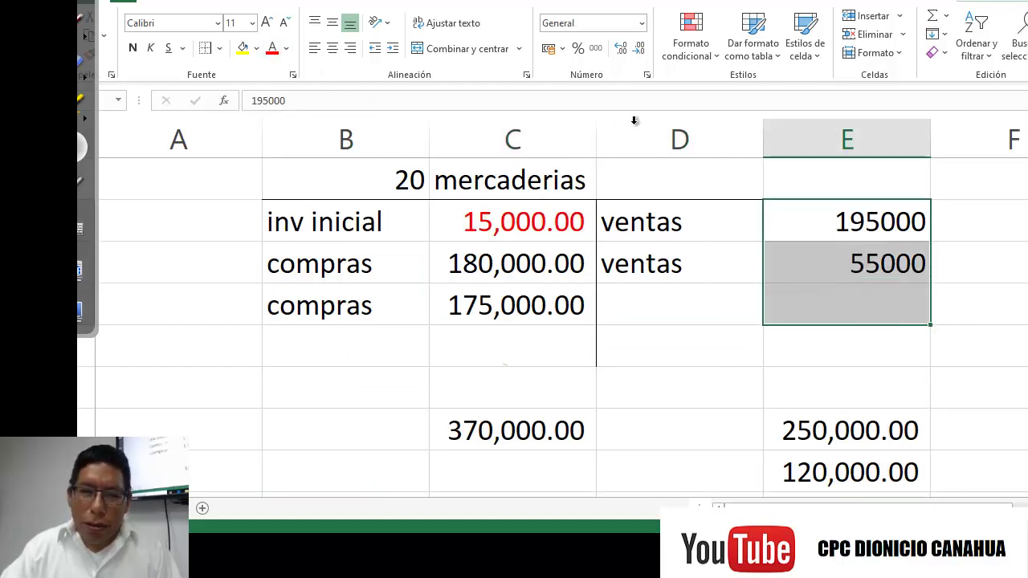
{"action": "left_click", "coordinate": [595, 48]}
{"action": "left_click_drag", "start_coordinate": [803, 304], "coordinate": [804, 331]}
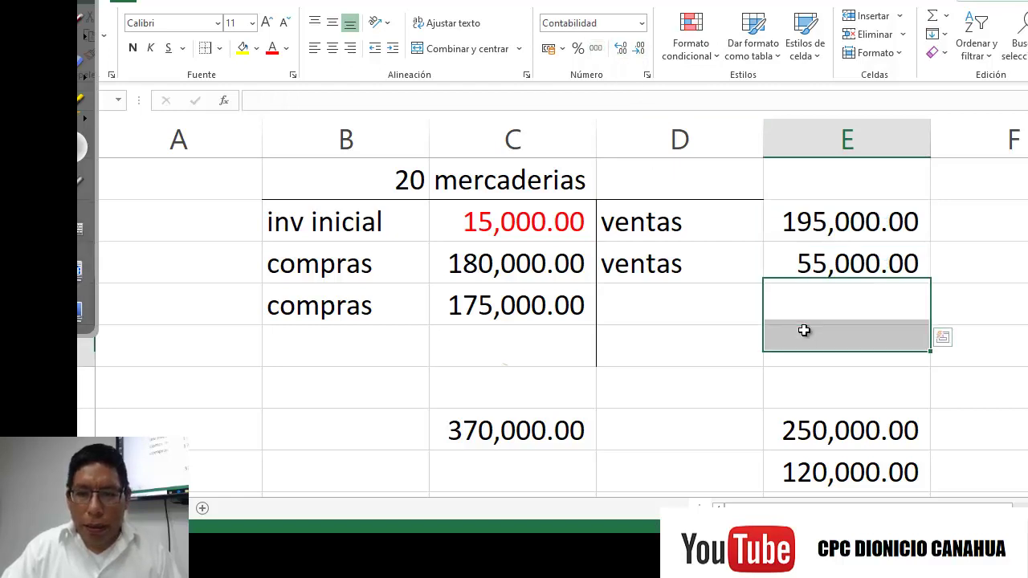
{"action": "left_click", "coordinate": [694, 371]}
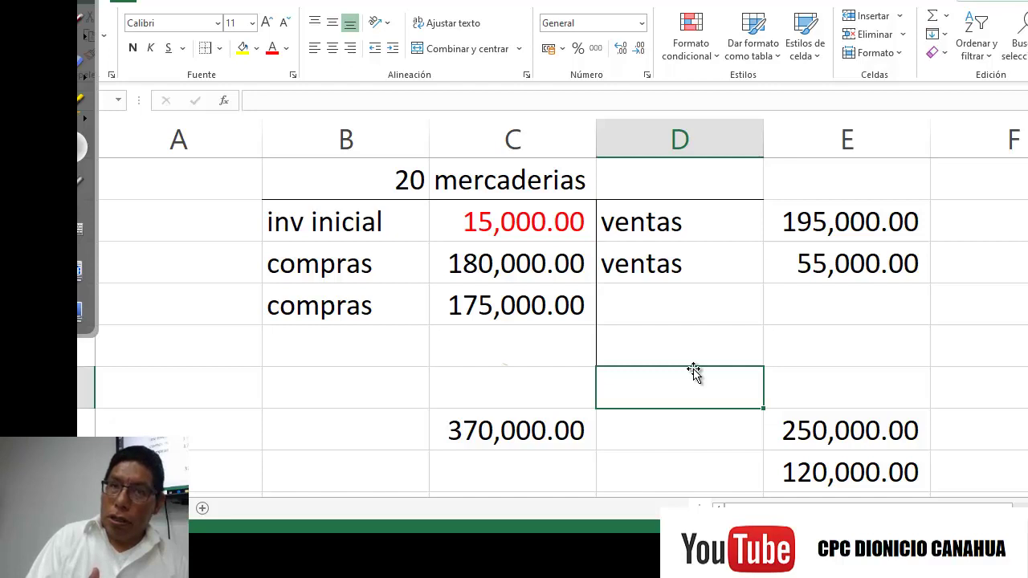
Enter a credit entry labelled donación in D5 with the amount 20000 in E5
{"action": "key", "text": "Up"}
{"action": "key", "text": "Up"}
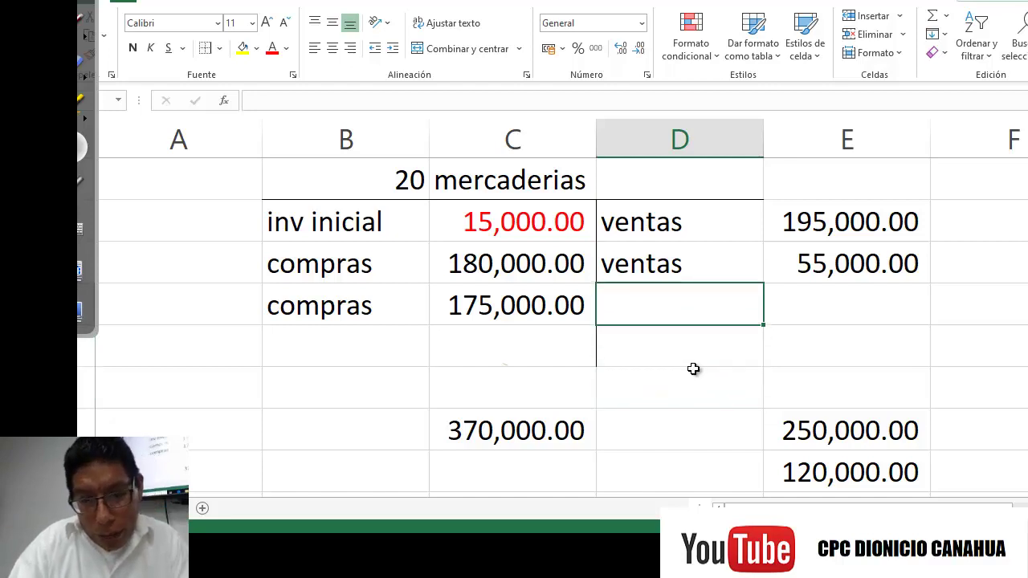
{"action": "type", "text": "donación"}
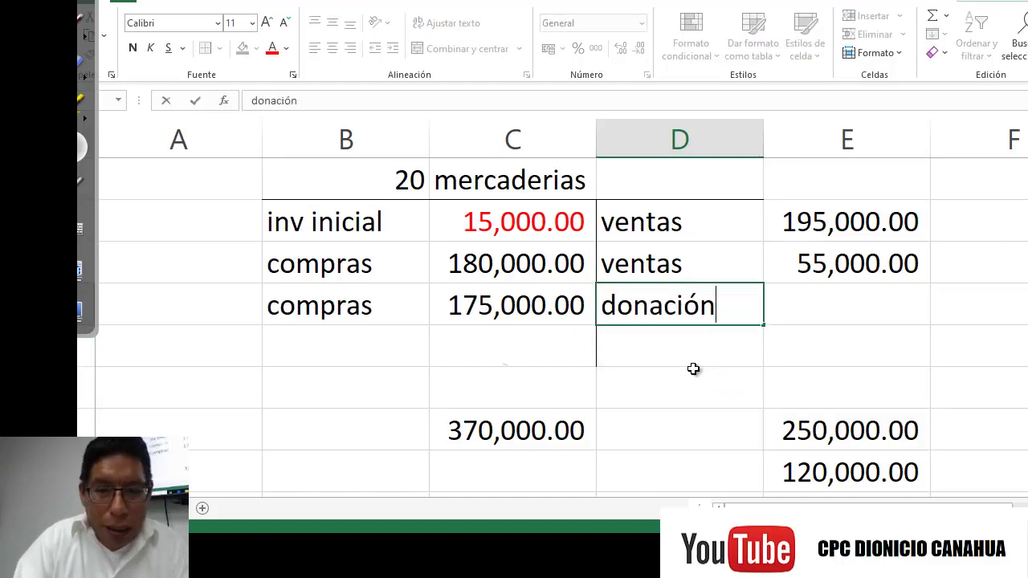
{"action": "key", "text": "Right"}
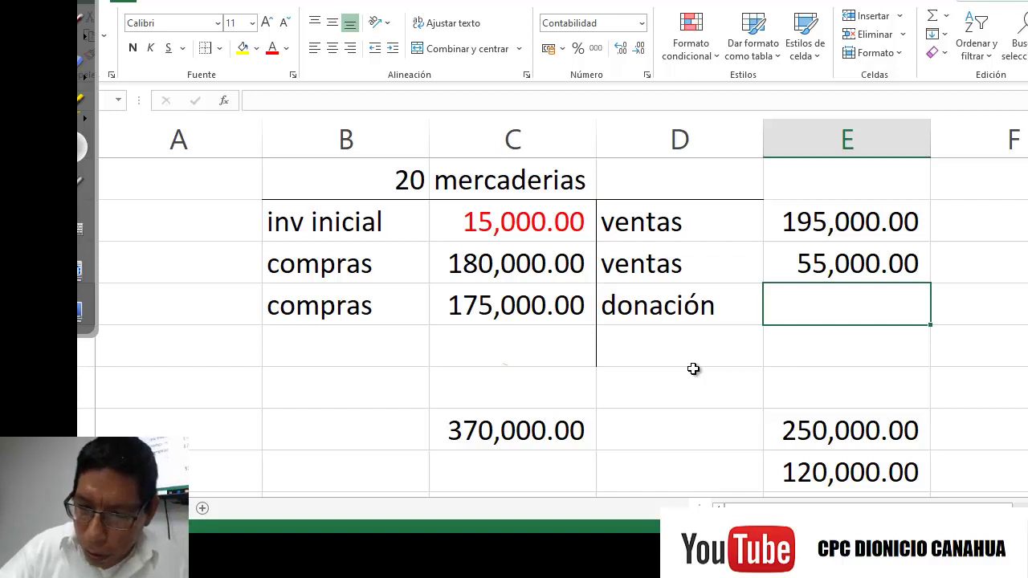
{"action": "type", "text": "20000"}
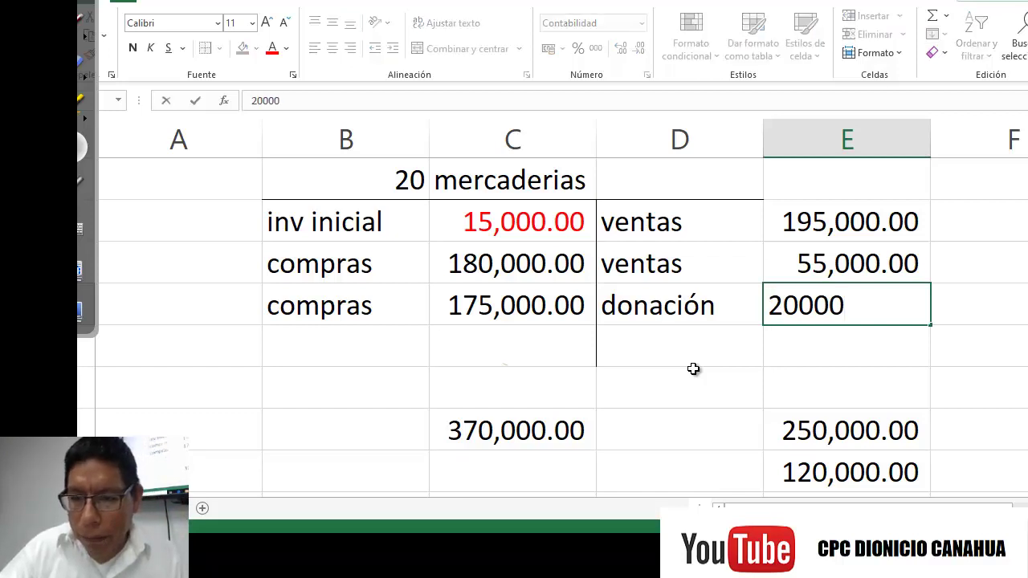
{"action": "key", "text": "Return"}
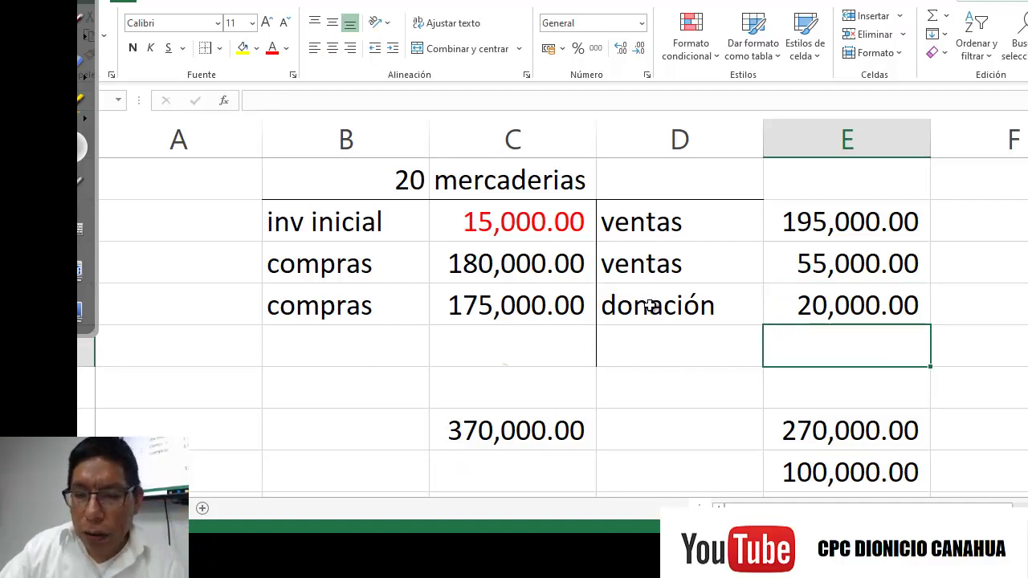
Highlight the donación label and its amount in D5:E5 with yellow fill
{"action": "left_click_drag", "start_coordinate": [651, 306], "coordinate": [844, 307]}
{"action": "left_click", "coordinate": [242, 48]}
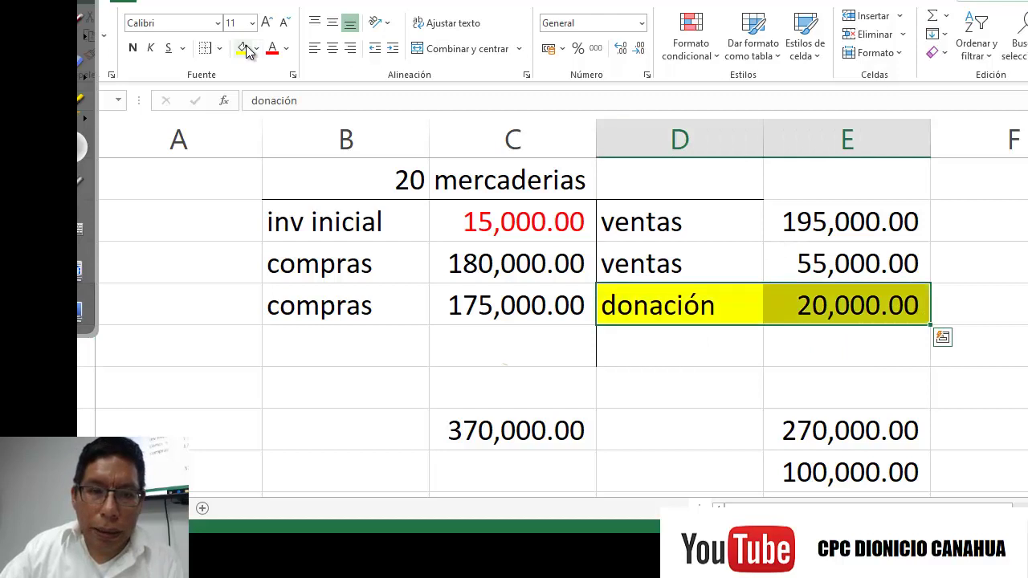
{"action": "left_click", "coordinate": [589, 358]}
Enter a debit entry labelled sobrante in B6 with the amount 5000 in C6
{"action": "left_click", "coordinate": [388, 338]}
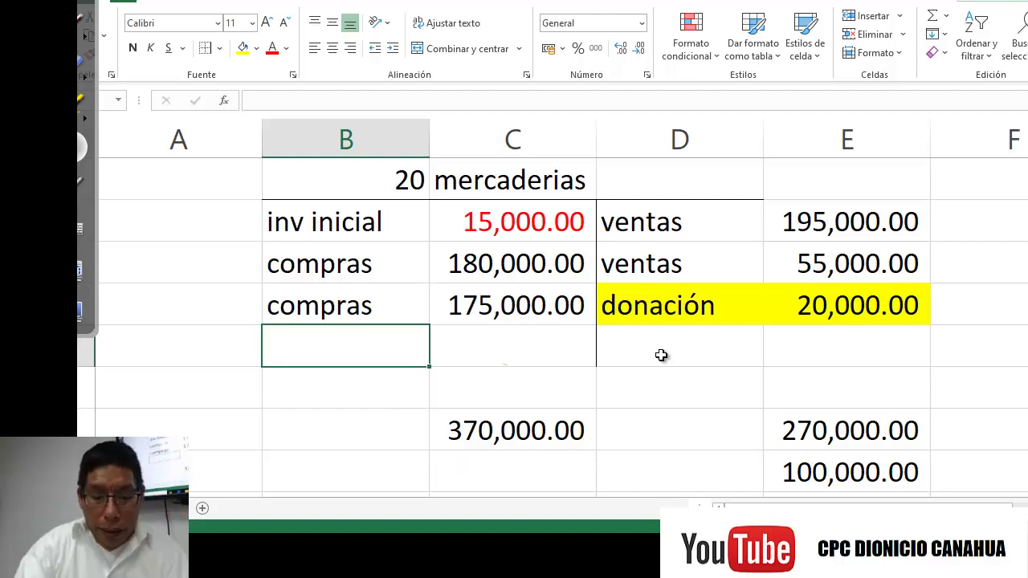
{"action": "type", "text": "sobrante"}
{"action": "key", "text": "Return"}
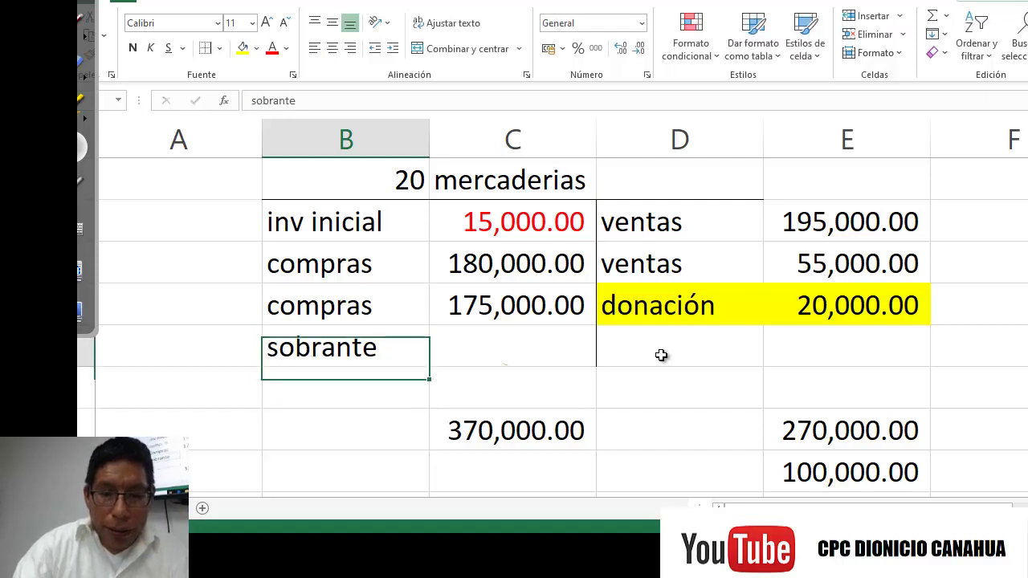
{"action": "key", "text": "Up"}
{"action": "key", "text": "Right"}
{"action": "type", "text": "5000"}
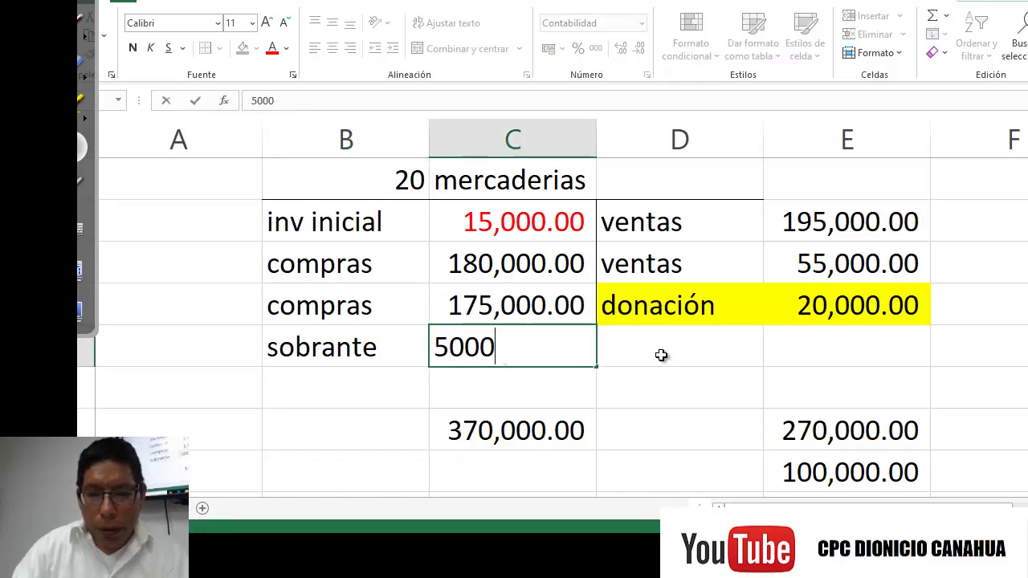
{"action": "key", "text": "Return"}
Enter a credit entry labelled faltante in D6 with the amount 8000 in E6
{"action": "key", "text": "Up"}
{"action": "key", "text": "Right"}
{"action": "key", "text": "Right"}
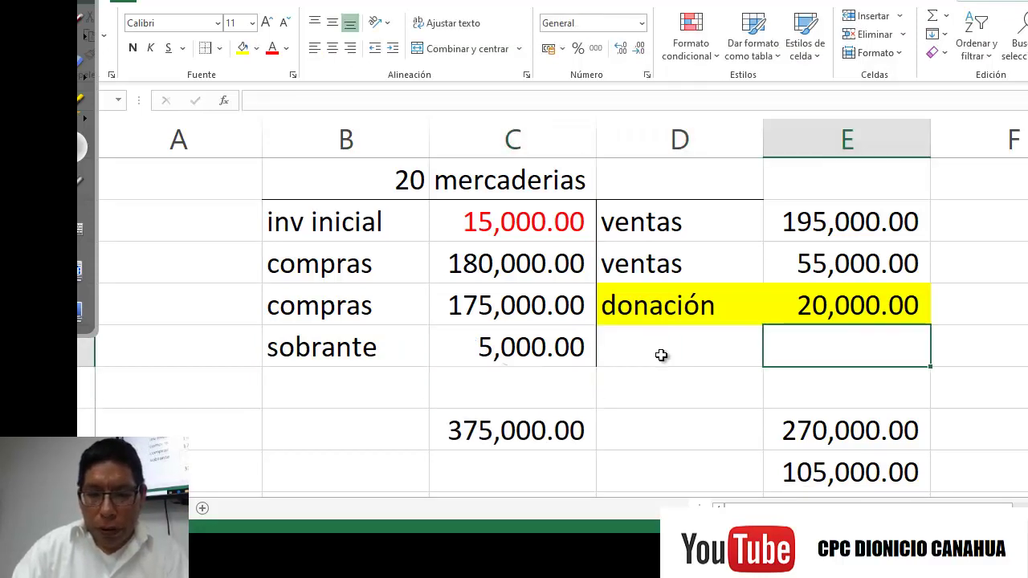
{"action": "key", "text": "Left"}
{"action": "type", "text": "faltante"}
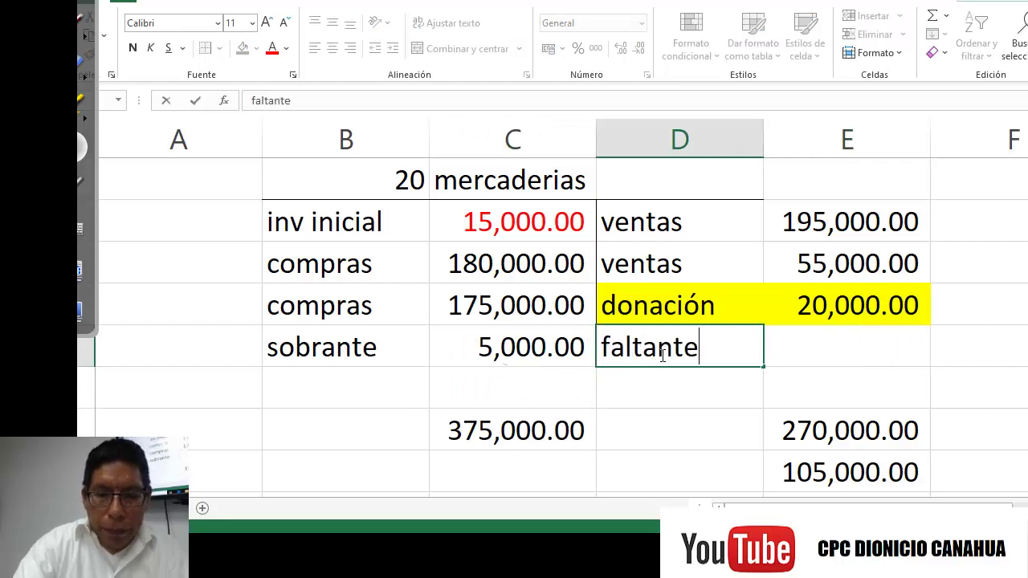
{"action": "key", "text": "ctrl+Return"}
{"action": "key", "text": "Right"}
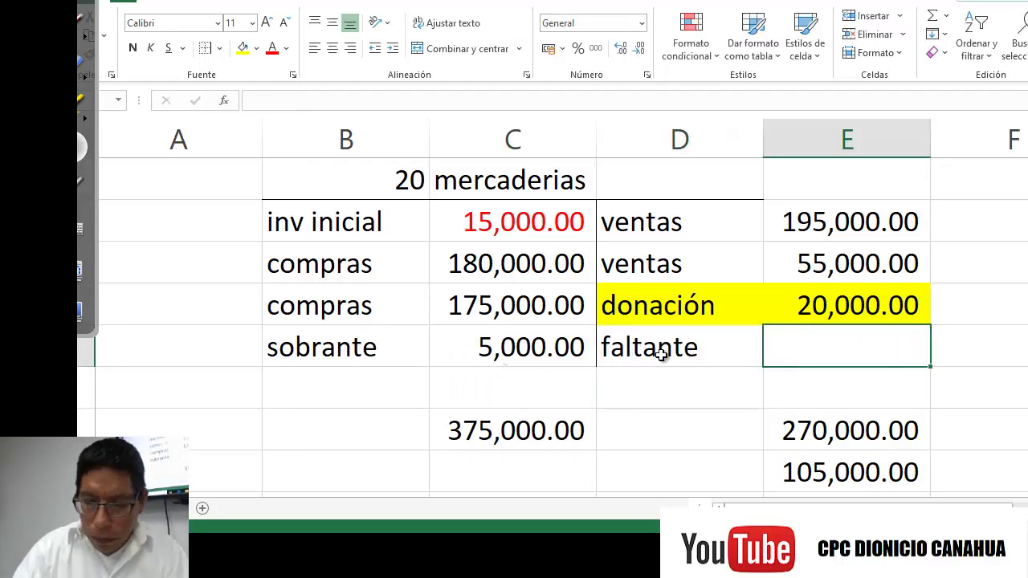
{"action": "type", "text": "8000"}
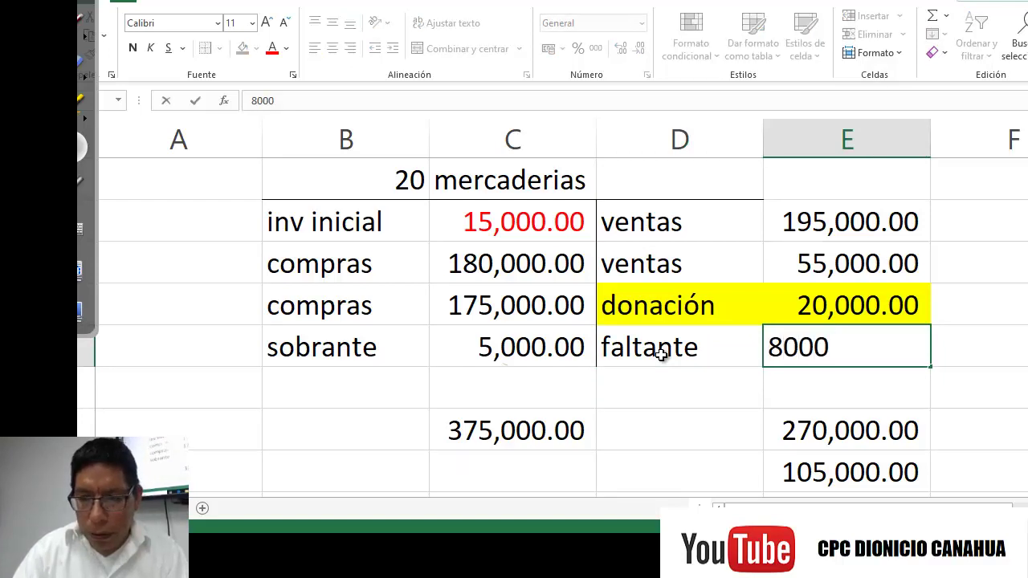
{"action": "key", "text": "Return"}
{"action": "key", "text": "Up"}
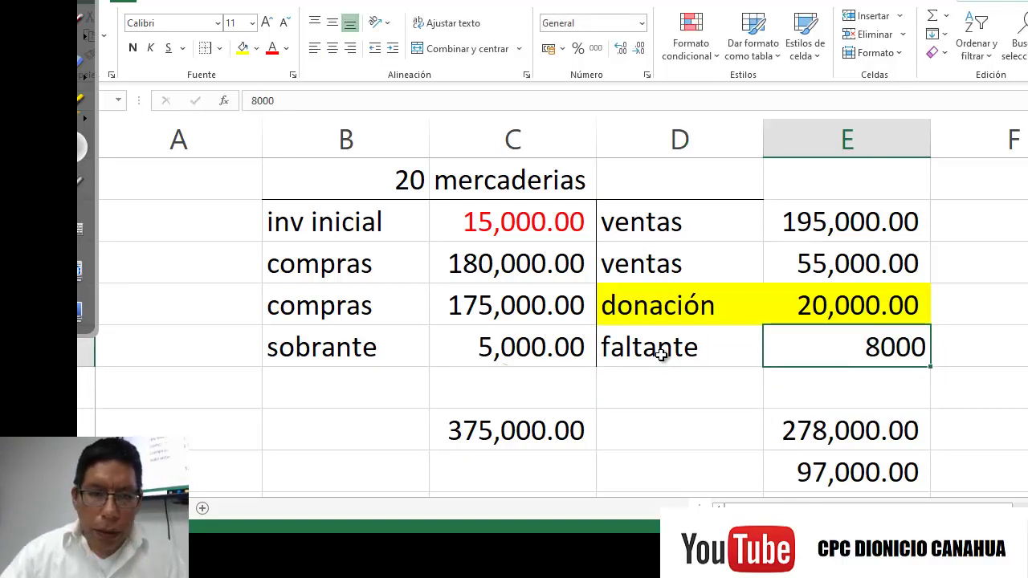
Show the faltante amount in E6 with thousands separator and two decimals, and fill the sobrante and faltante amounts yellow
{"action": "left_click", "coordinate": [595, 49]}
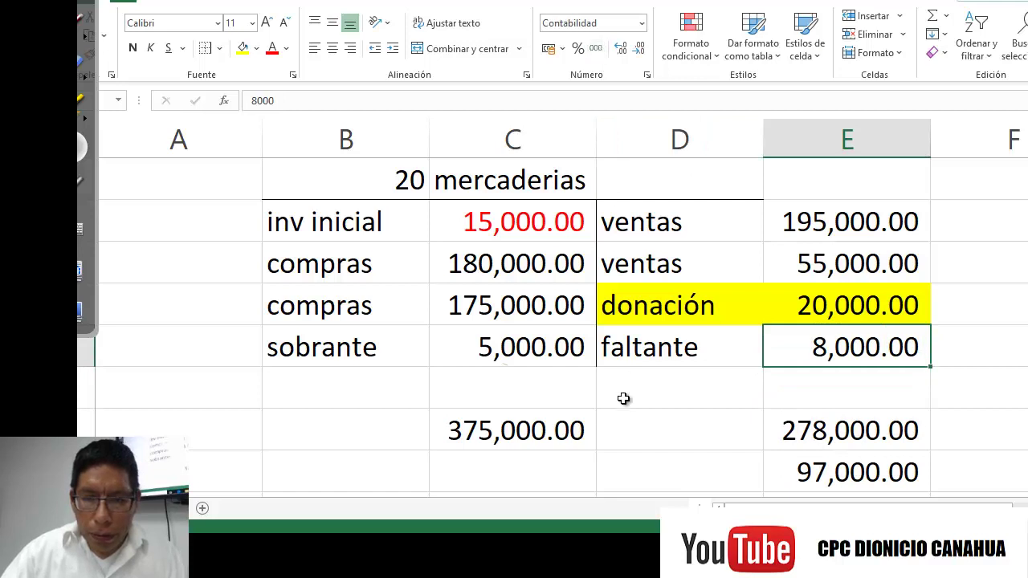
{"action": "left_click", "coordinate": [478, 352]}
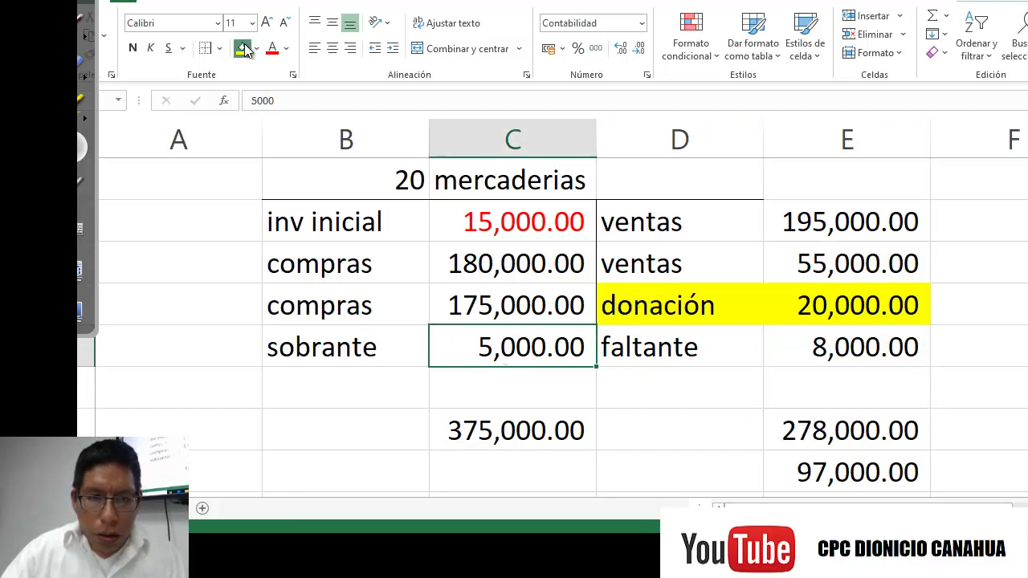
{"action": "left_click", "coordinate": [243, 48]}
{"action": "left_click", "coordinate": [797, 347]}
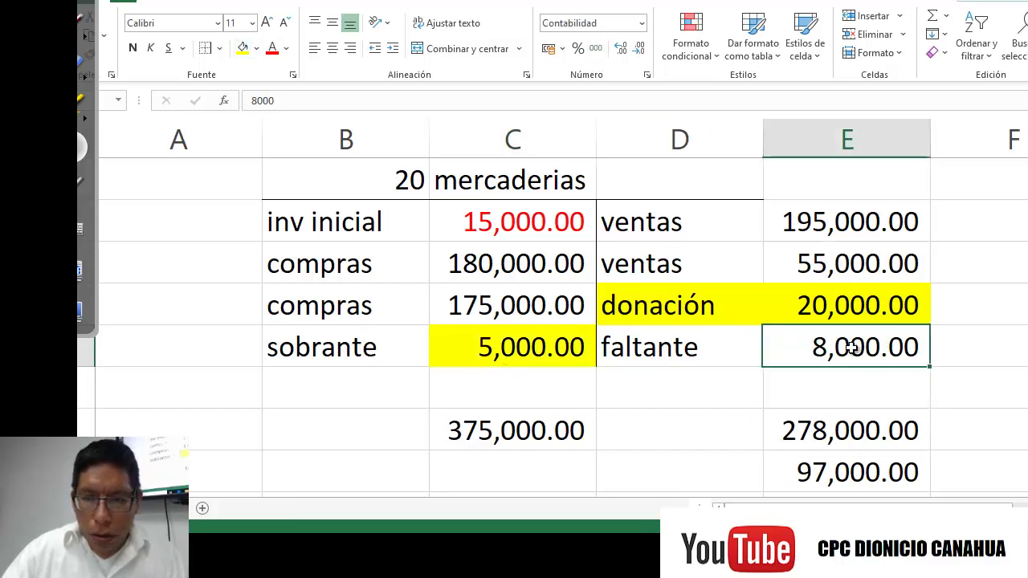
{"action": "left_click", "coordinate": [243, 48]}
Enter the account code 695 in F6 beside the faltante amount
{"action": "left_click", "coordinate": [988, 347]}
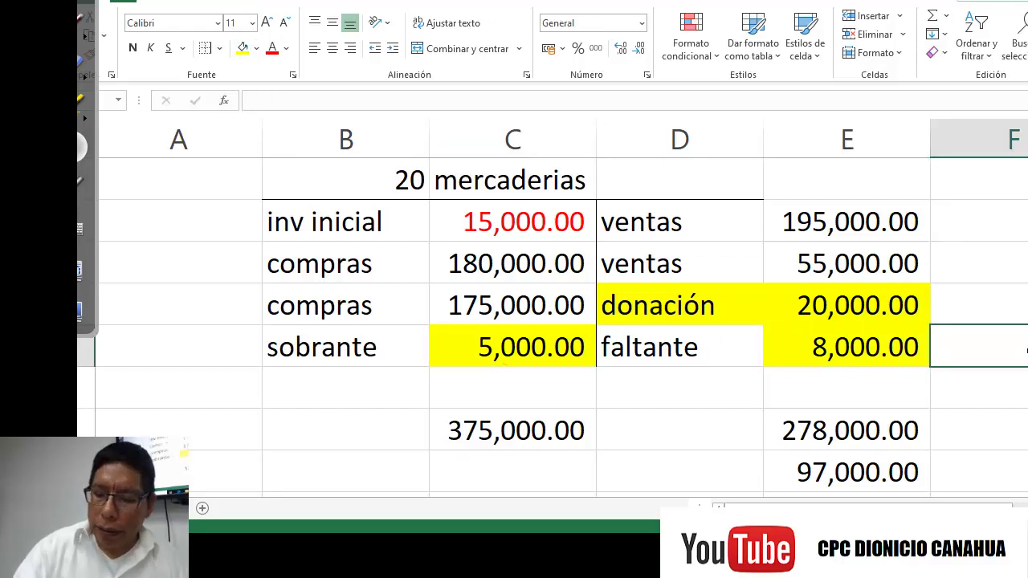
{"action": "type", "text": "695"}
{"action": "key", "text": "Return"}
{"action": "key", "text": "Up"}
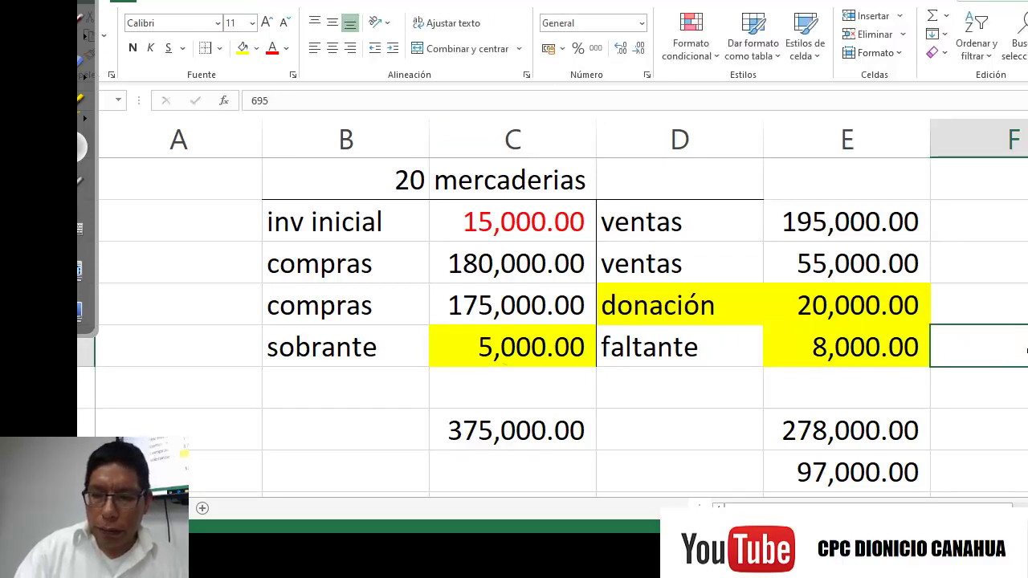
Enter the account code 695 in A6 beside the sobrante label
{"action": "key", "text": "Left"}
{"action": "key", "text": "Left"}
{"action": "key", "text": "Left"}
{"action": "key", "text": "Left"}
{"action": "key", "text": "Left"}
{"action": "type", "text": "695"}
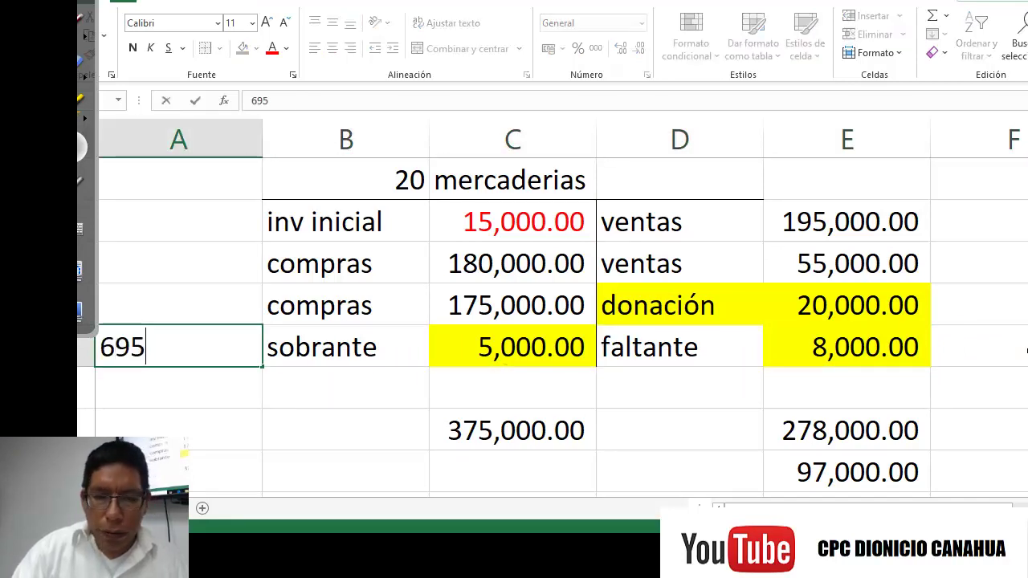
{"action": "key", "text": "Return"}
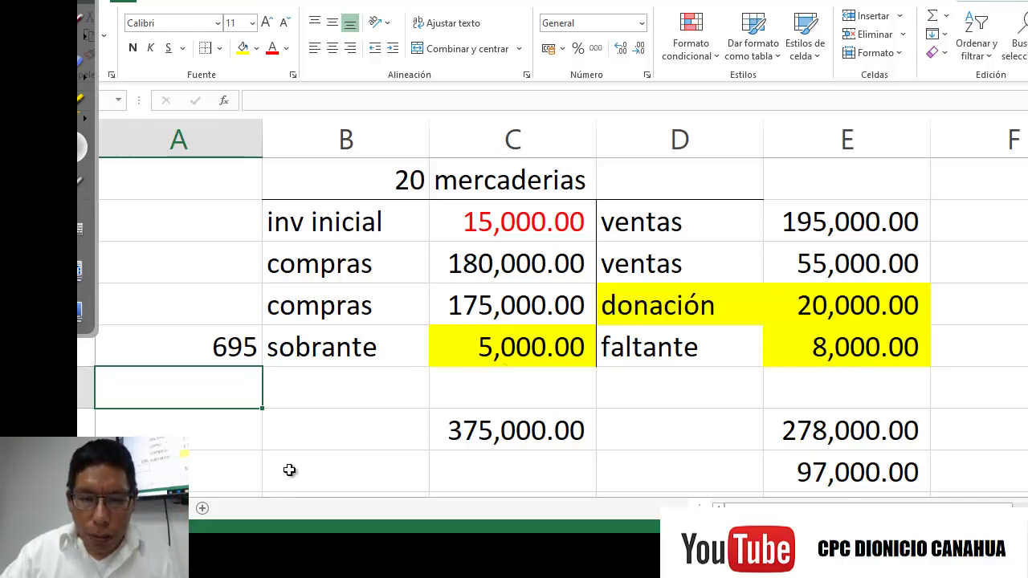
Label the account's balance row by entering inv final in C9
{"action": "left_click", "coordinate": [491, 462]}
{"action": "type", "text": "inv final"}
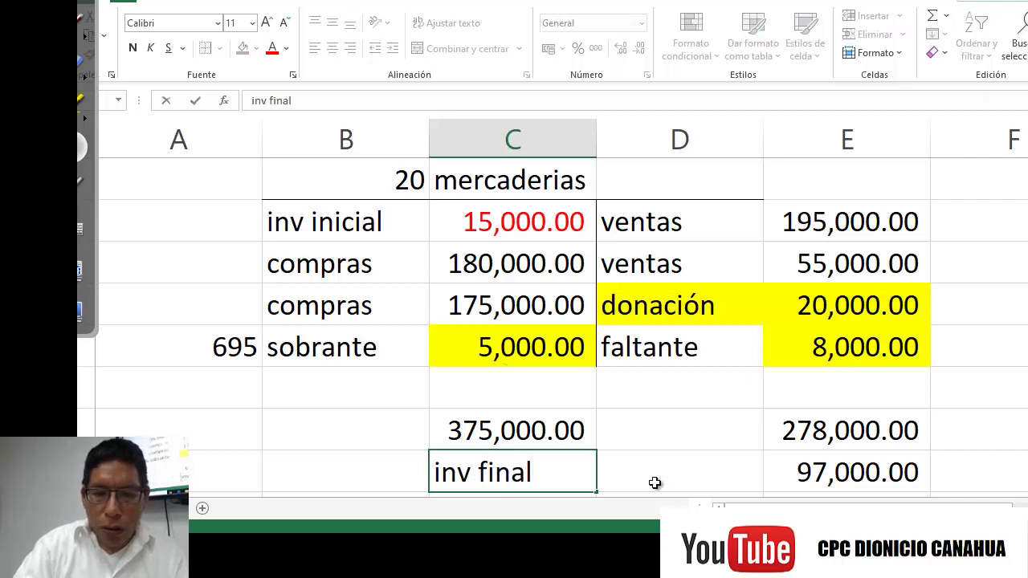
{"action": "key", "text": "Return"}
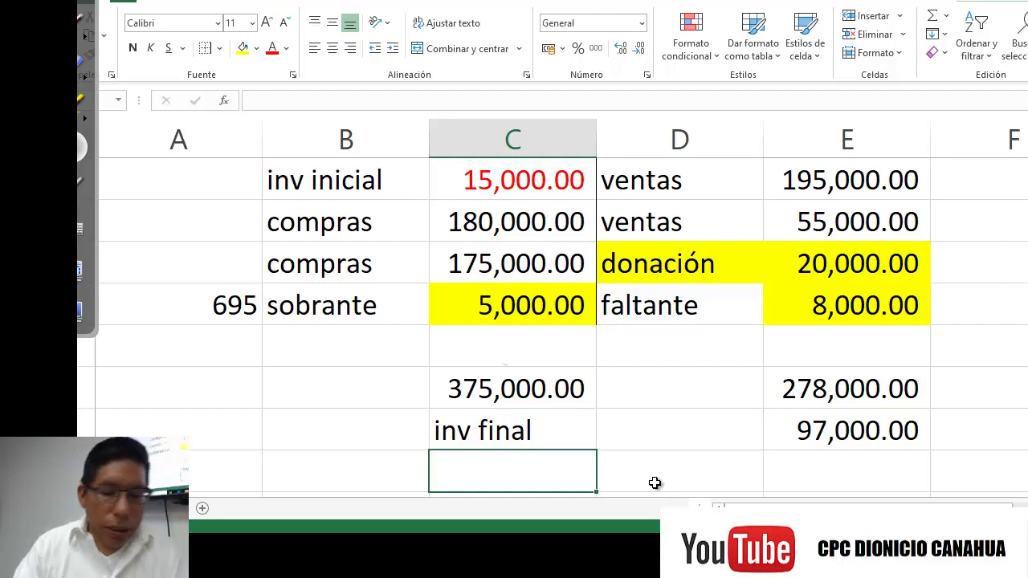
Start a cost of sales breakdown with the label inv inicia in B11 and the code 755 in C11
{"action": "scroll", "coordinate": [654, 482], "scroll_direction": "down", "scroll_amount": 1}
{"action": "key", "text": "Down"}
{"action": "key", "text": "Left"}
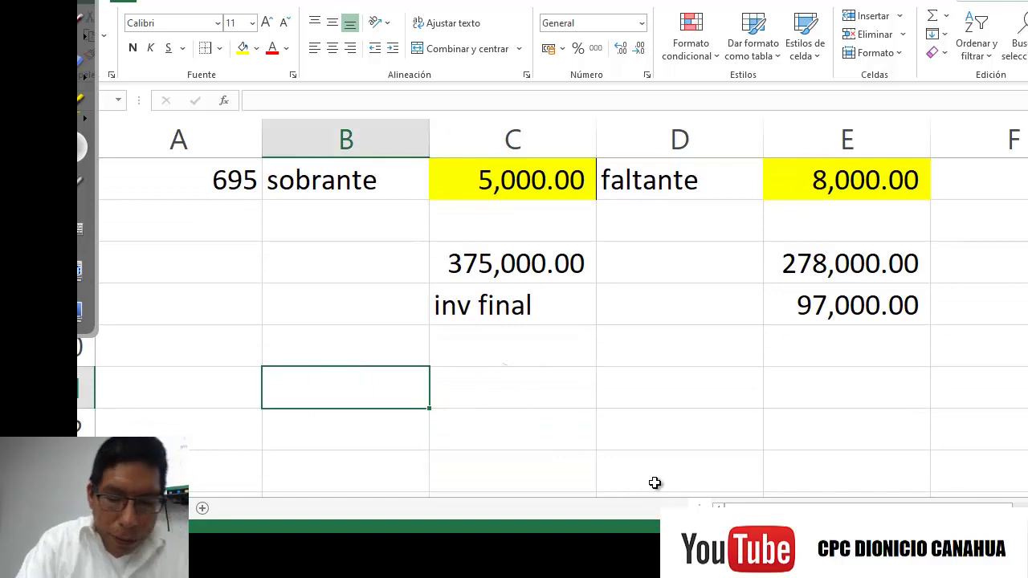
{"action": "type", "text": "inv inicia"}
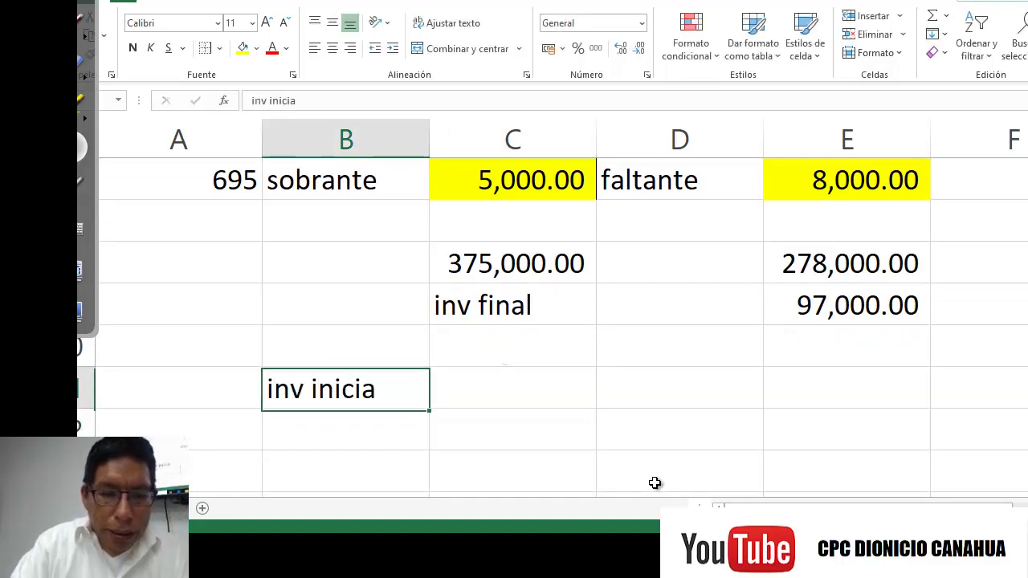
{"action": "key", "text": "Tab"}
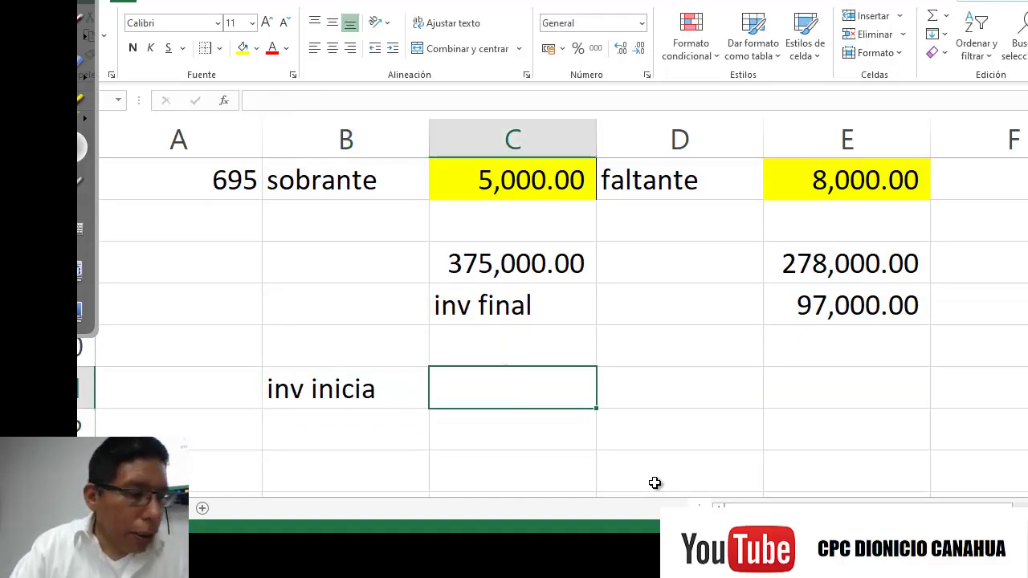
{"action": "type", "text": "755"}
{"action": "key", "text": "Return"}
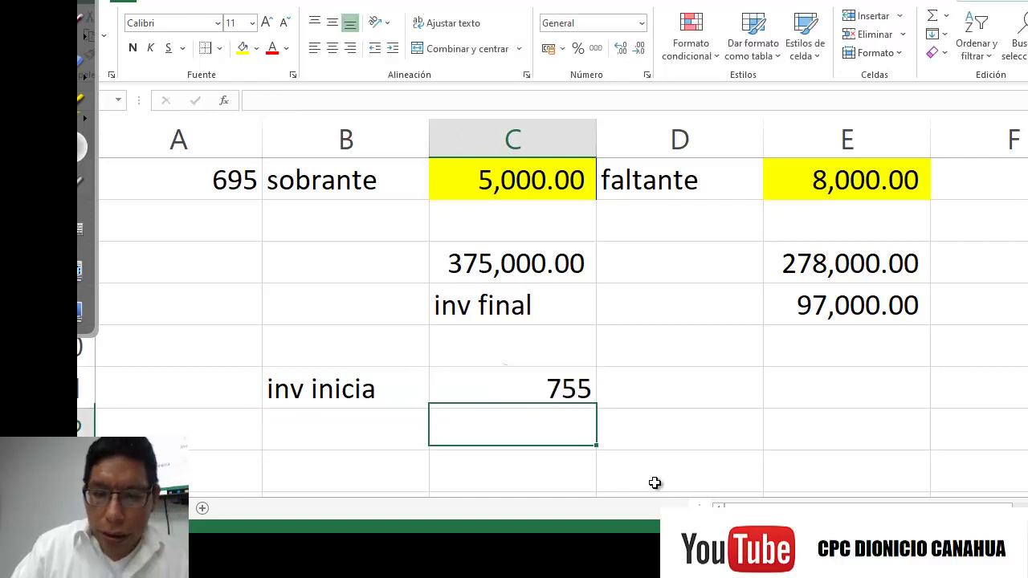
Link E11 to the T-account's initial inventory amount in C3
{"action": "key", "text": "Up"}
{"action": "key", "text": "Right"}
{"action": "key", "text": "Right"}
{"action": "type", "text": "="}
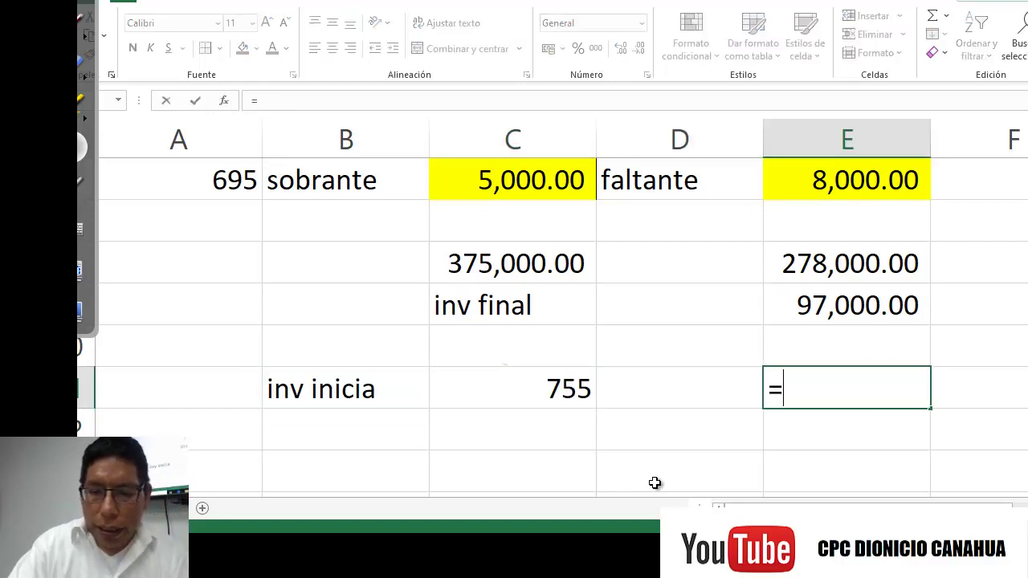
{"action": "scroll", "coordinate": [715, 410], "scroll_direction": "up", "scroll_amount": 2}
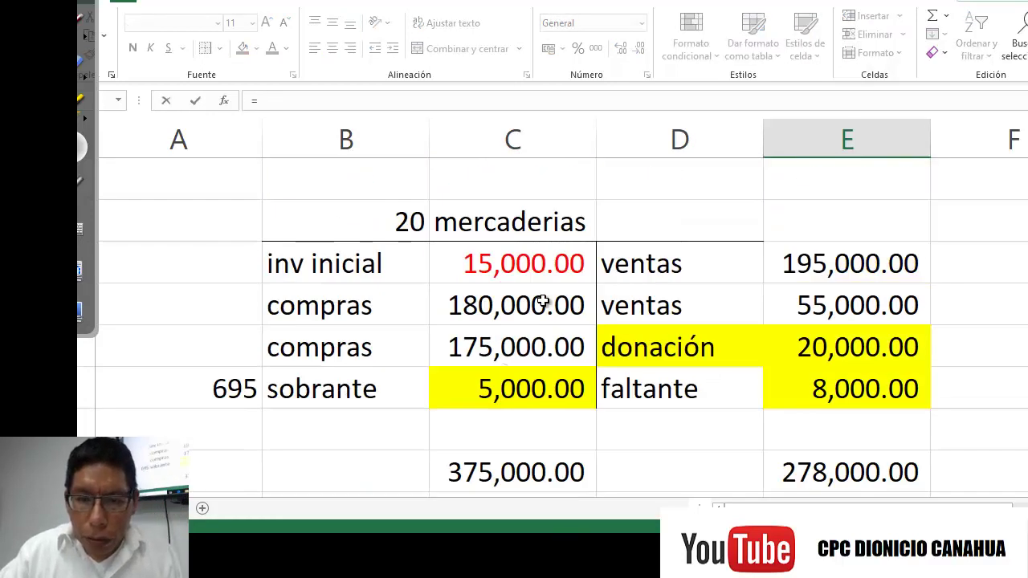
{"action": "left_click", "coordinate": [517, 269]}
{"action": "key", "text": "Return"}
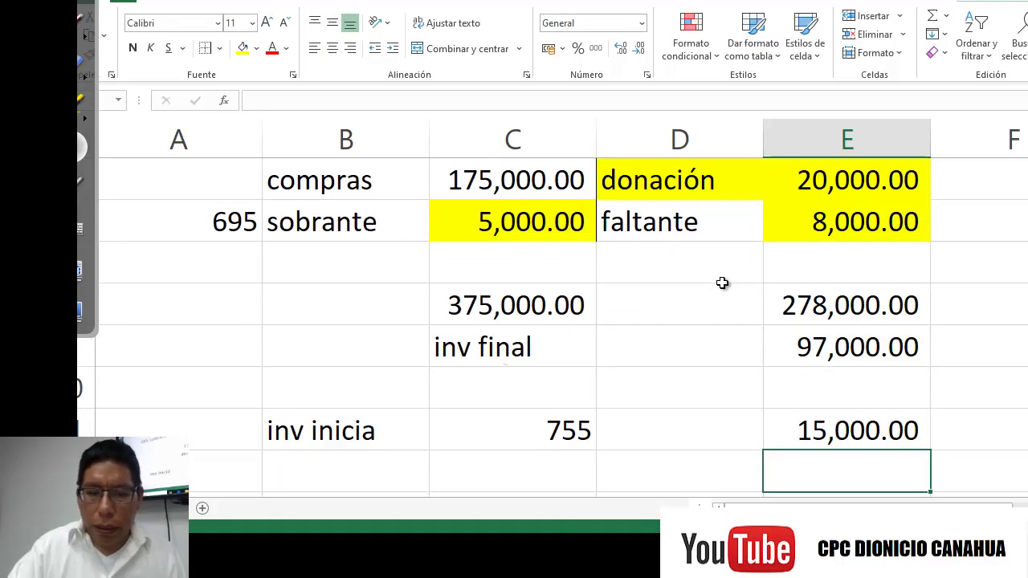
Add a breakdown row with the label compras in B12 and the code 756 in C12
{"action": "key", "text": "Left"}
{"action": "key", "text": "Left"}
{"action": "key", "text": "Left"}
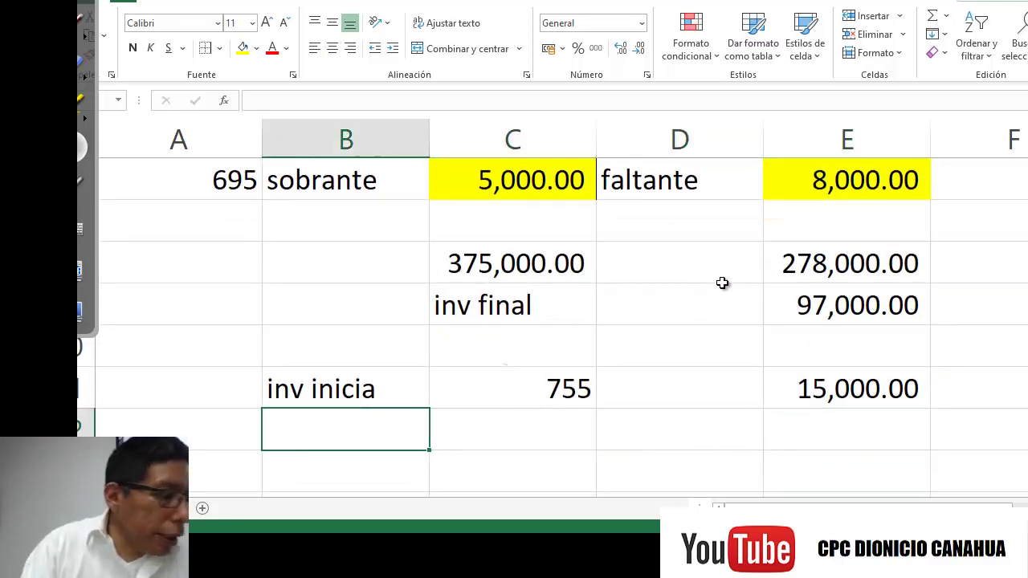
{"action": "type", "text": "compras"}
{"action": "key", "text": "Return"}
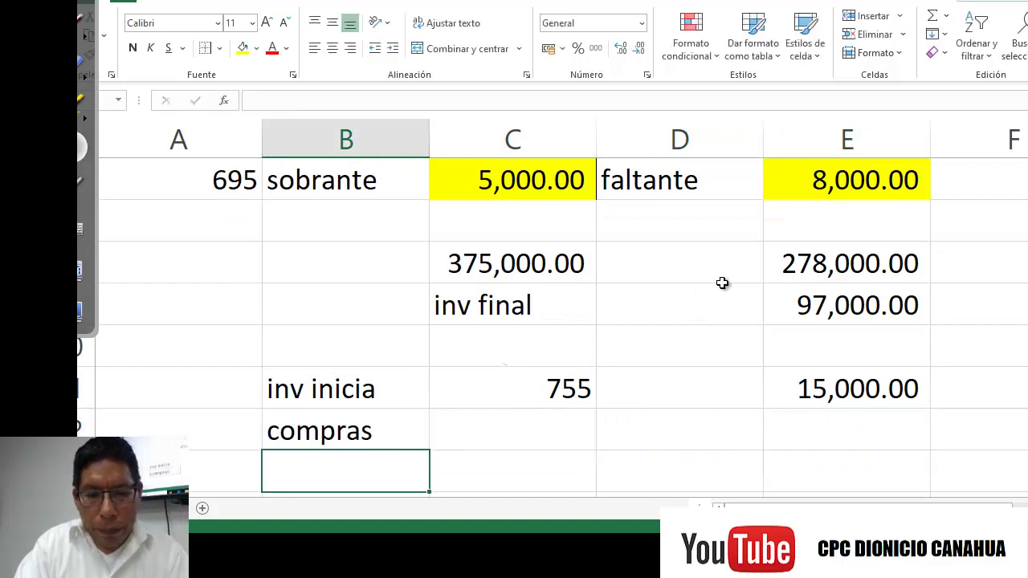
{"action": "key", "text": "Up"}
{"action": "key", "text": "Right"}
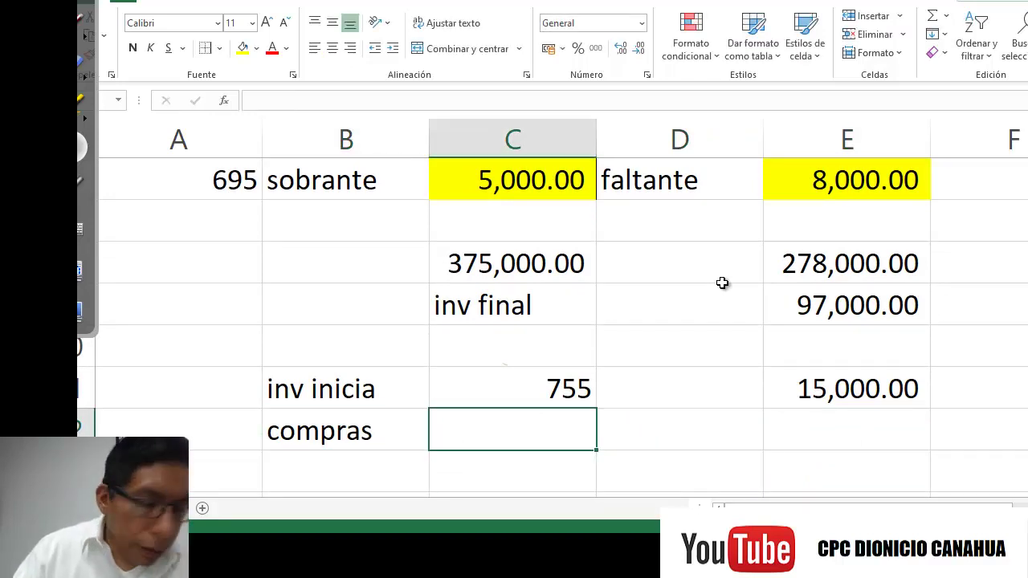
{"action": "type", "text": "756"}
Total the two purchase amounts in E12 with the formula =C4+C5
{"action": "key", "text": "Right"}
{"action": "key", "text": "Right"}
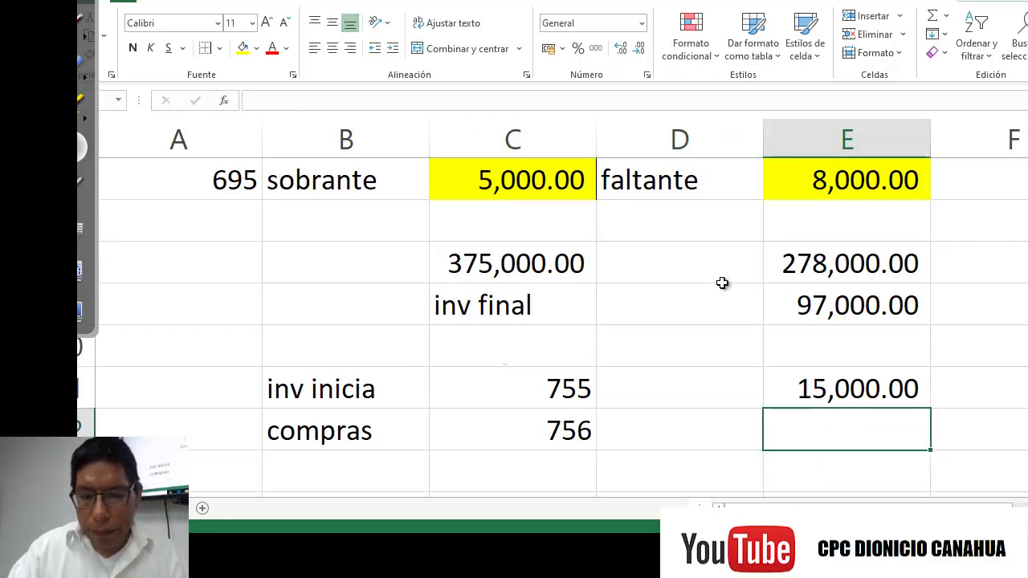
{"action": "type", "text": "="}
{"action": "scroll", "coordinate": [723, 281], "scroll_direction": "up", "scroll_amount": 2}
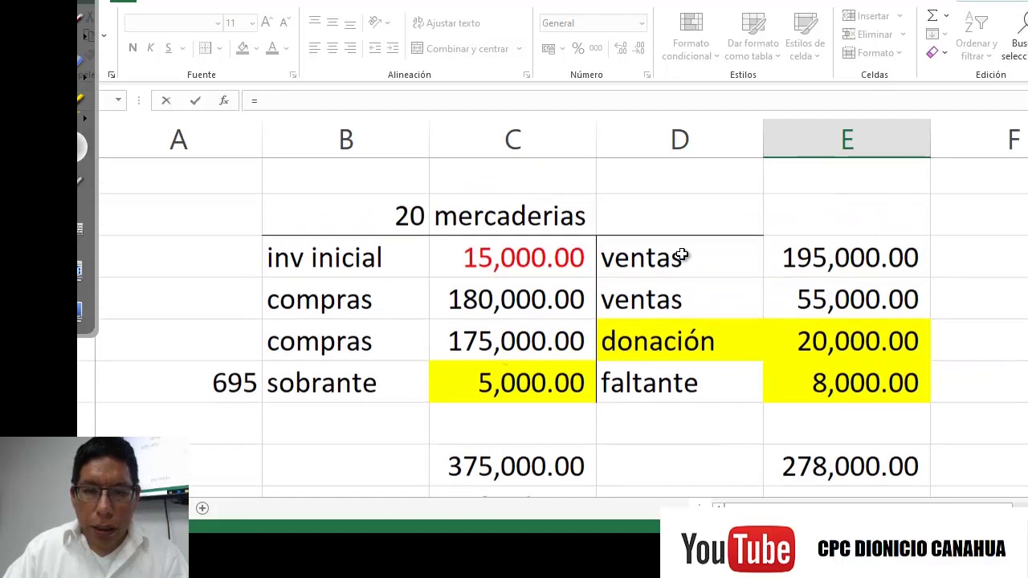
{"action": "left_click", "coordinate": [533, 295]}
{"action": "type", "text": "+"}
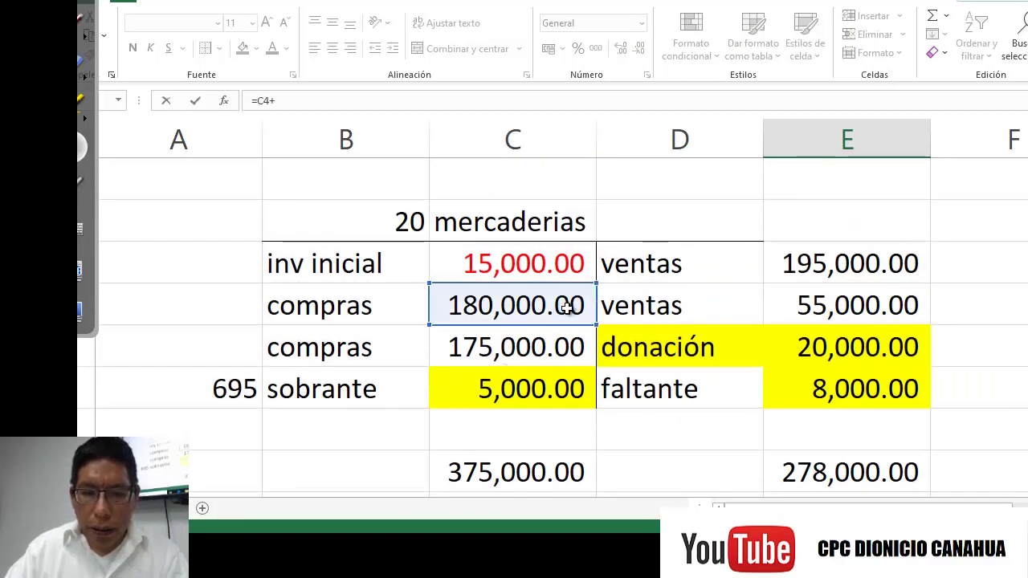
{"action": "left_click", "coordinate": [511, 366]}
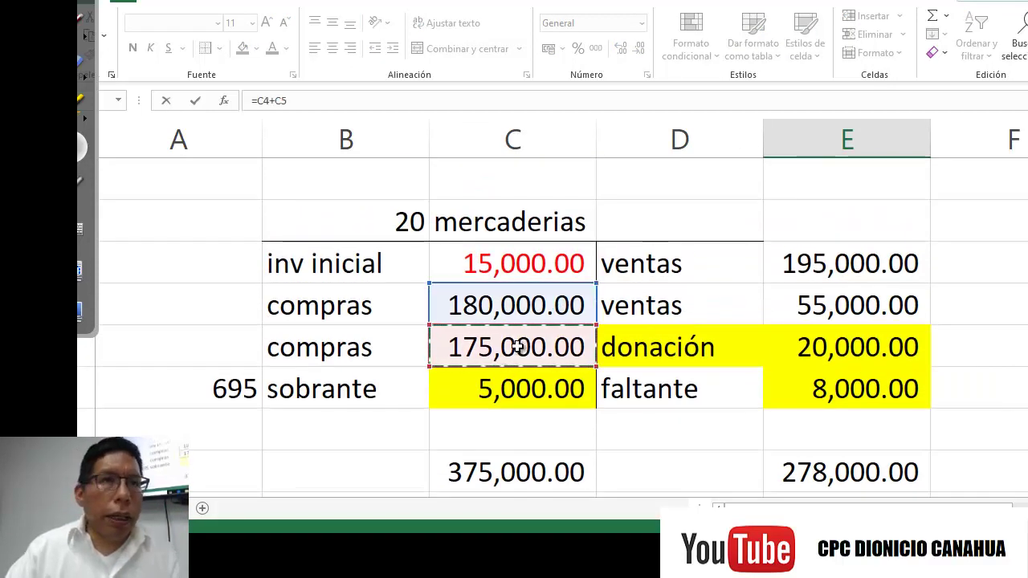
{"action": "key", "text": "Return"}
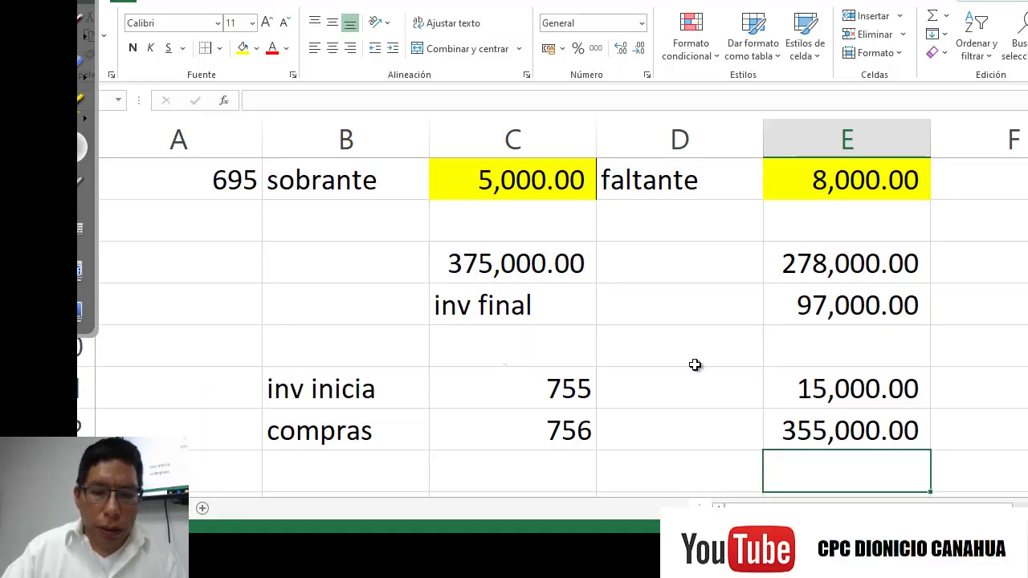
Add a breakdown row with the label inv final in B13 and the code 767 in C13
{"action": "scroll", "coordinate": [694, 365], "scroll_direction": "down", "scroll_amount": 1}
{"action": "key", "text": "Left"}
{"action": "key", "text": "Left"}
{"action": "key", "text": "Left"}
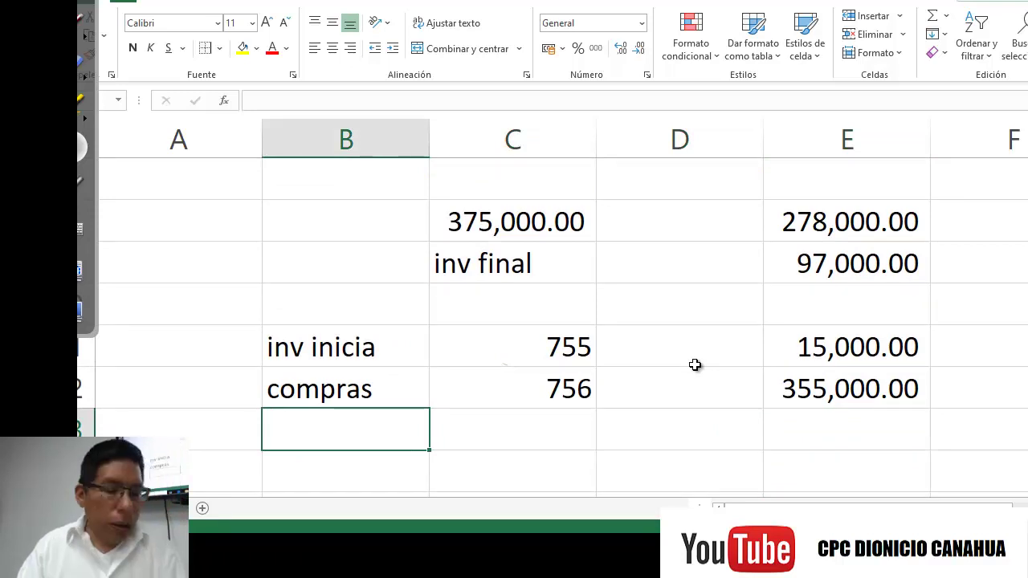
{"action": "type", "text": "in"}
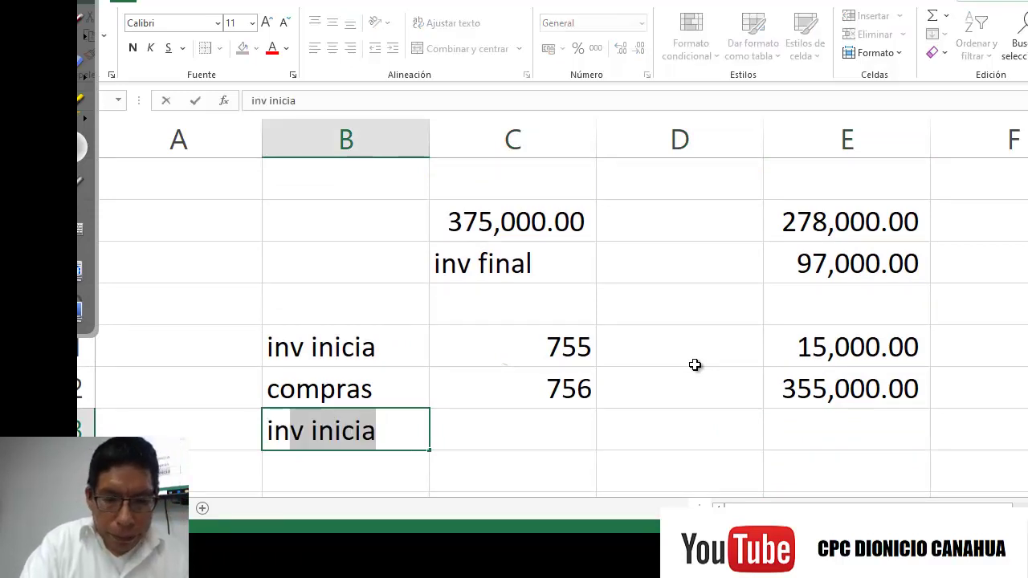
{"action": "type", "text": "v final"}
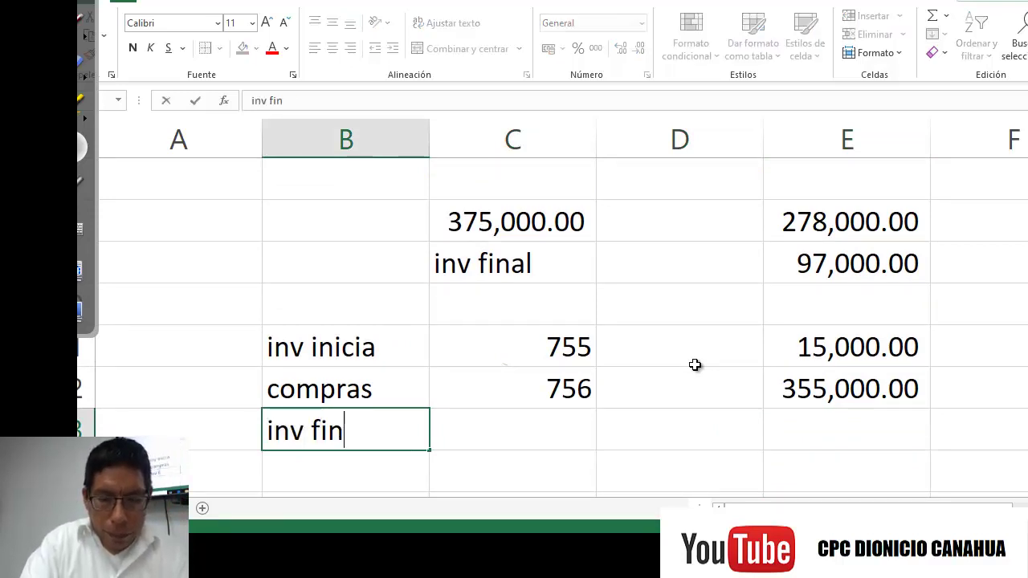
{"action": "key", "text": "Return"}
{"action": "key", "text": "Right"}
{"action": "key", "text": "Right"}
{"action": "key", "text": "Left"}
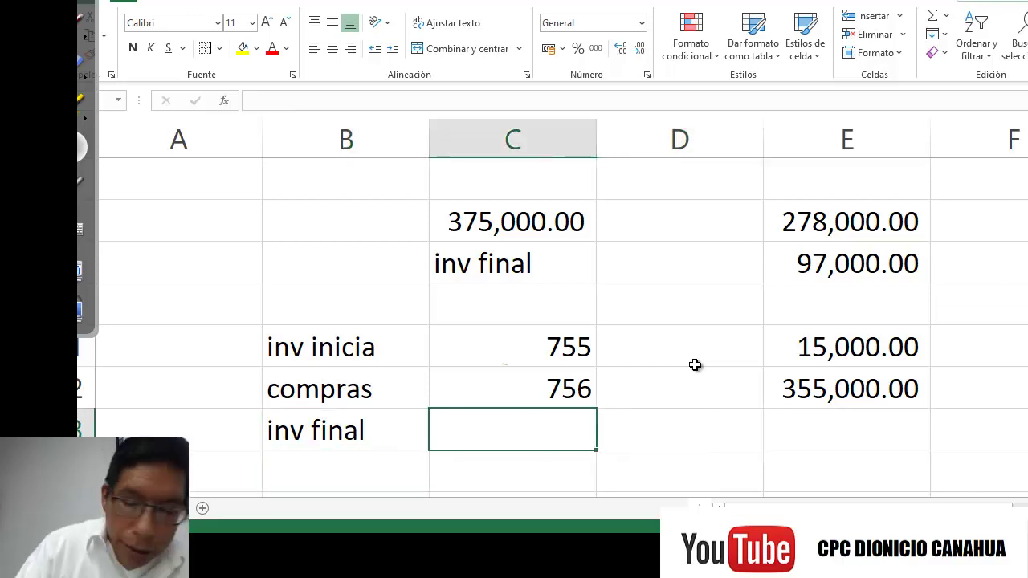
{"action": "type", "text": "767"}
{"action": "key", "text": "Return"}
Bring the final inventory balance into E13 as a negative amount with the formula =-E9
{"action": "key", "text": "Up"}
{"action": "key", "text": "Right"}
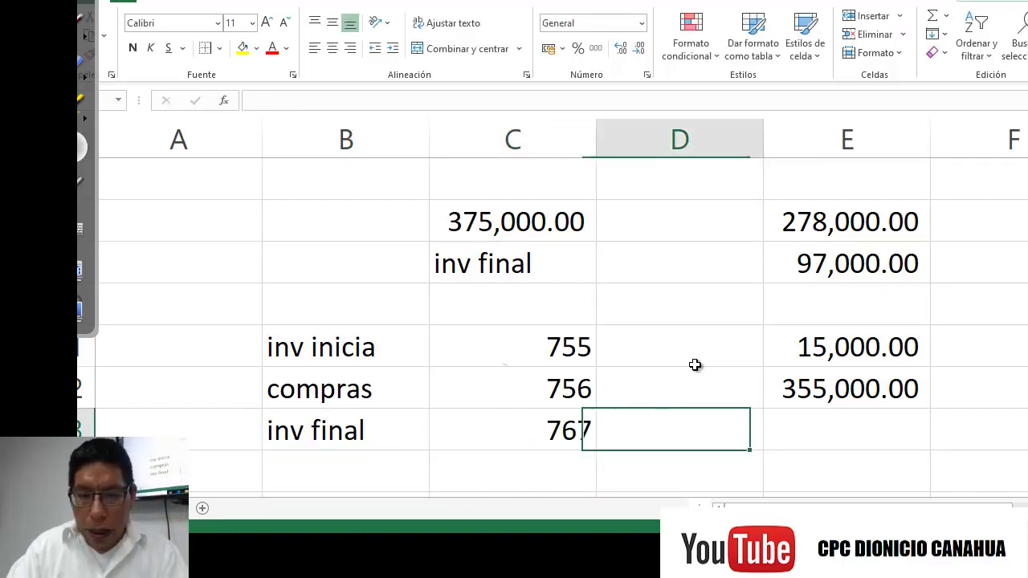
{"action": "key", "text": "Right"}
{"action": "type", "text": "="}
{"action": "key", "text": "Up"}
{"action": "key", "text": "Up"}
{"action": "key", "text": "Up"}
{"action": "key", "text": "Up"}
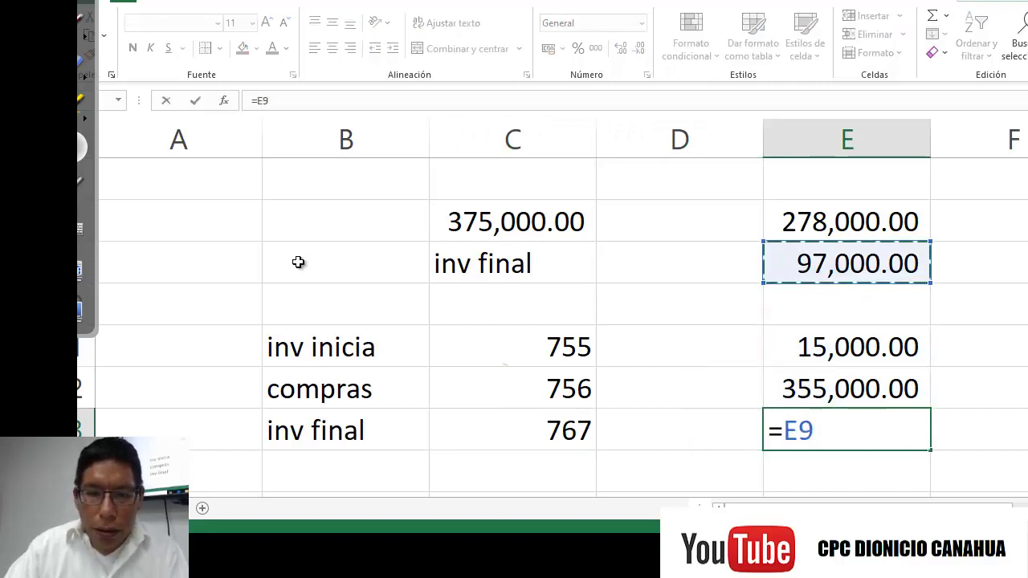
{"action": "left_click", "coordinate": [255, 100]}
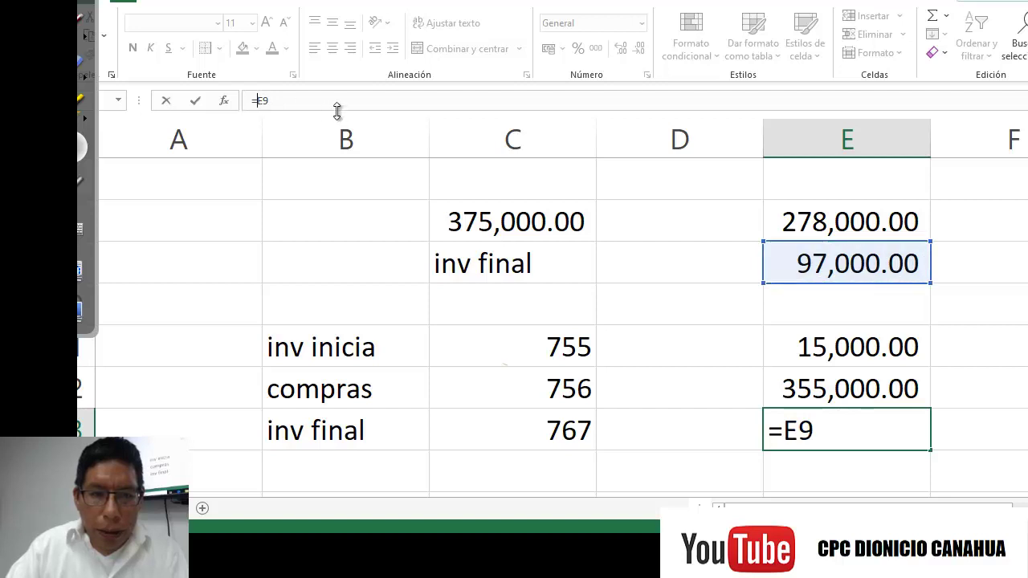
{"action": "type", "text": "-"}
{"action": "key", "text": "Return"}
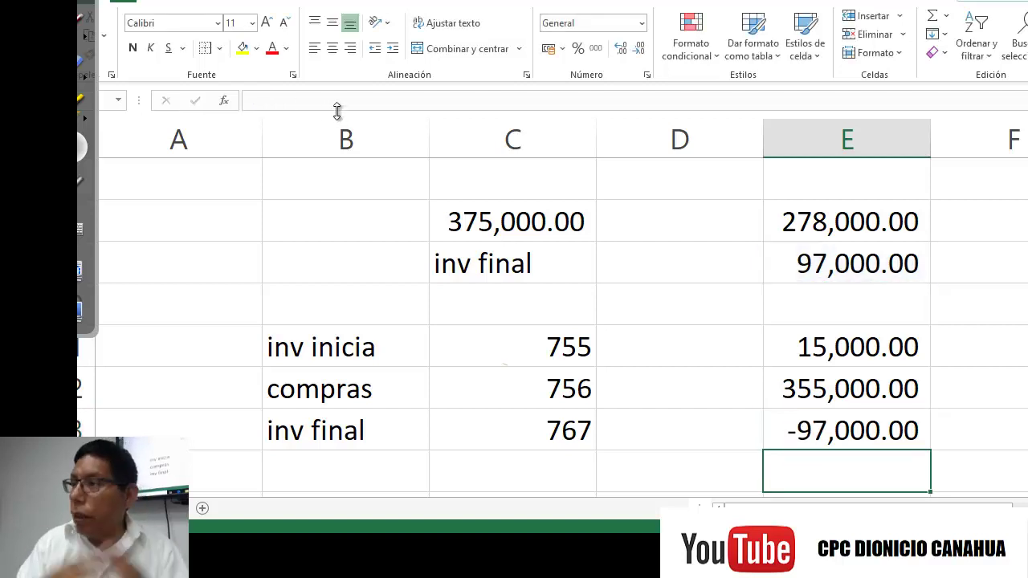
Add the row labels otros conceptos in B14 and costo de ventas in B15
{"action": "key", "text": "Left"}
{"action": "key", "text": "Left"}
{"action": "key", "text": "Left"}
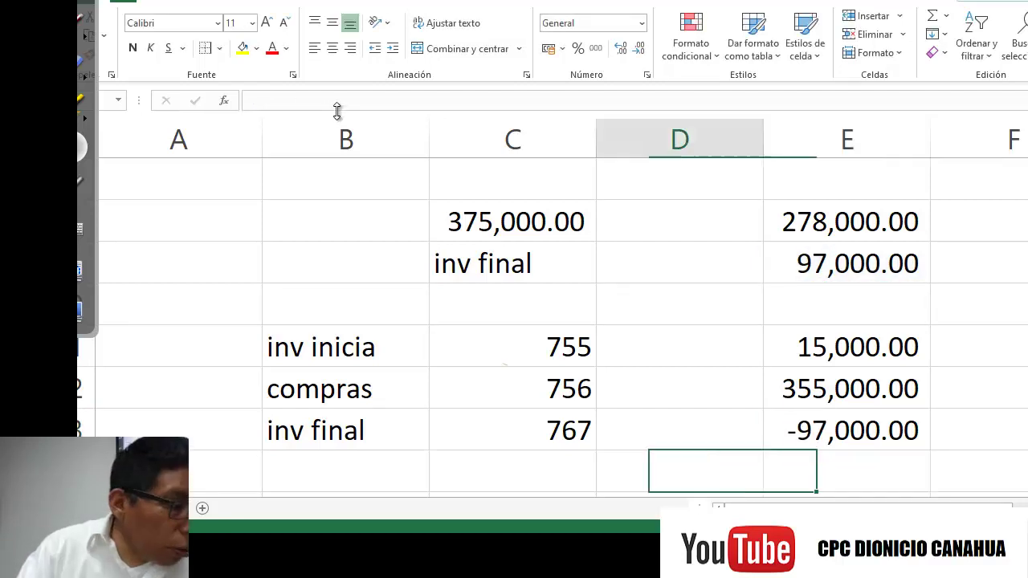
{"action": "type", "text": "otros "}
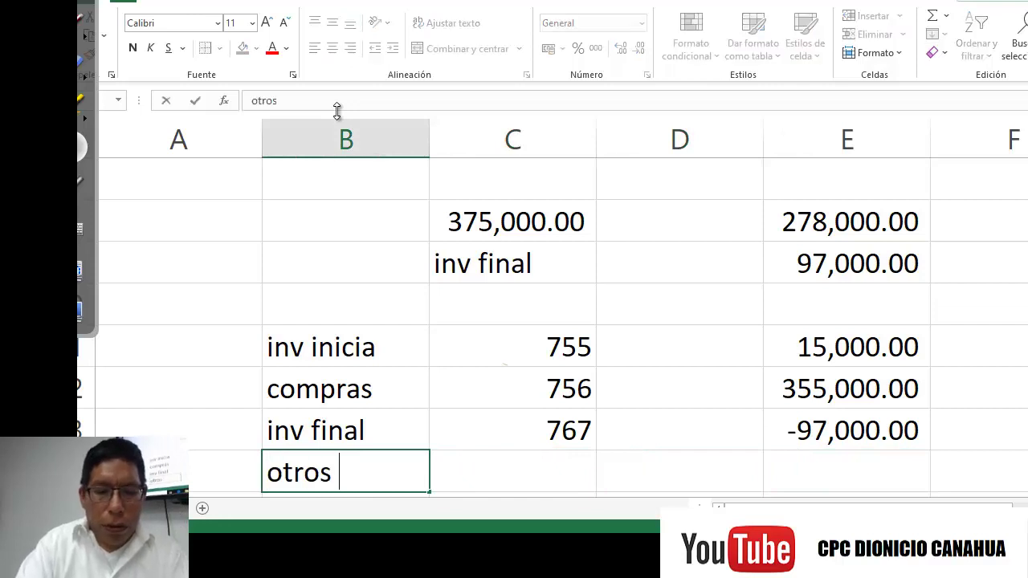
{"action": "type", "text": "conceptos"}
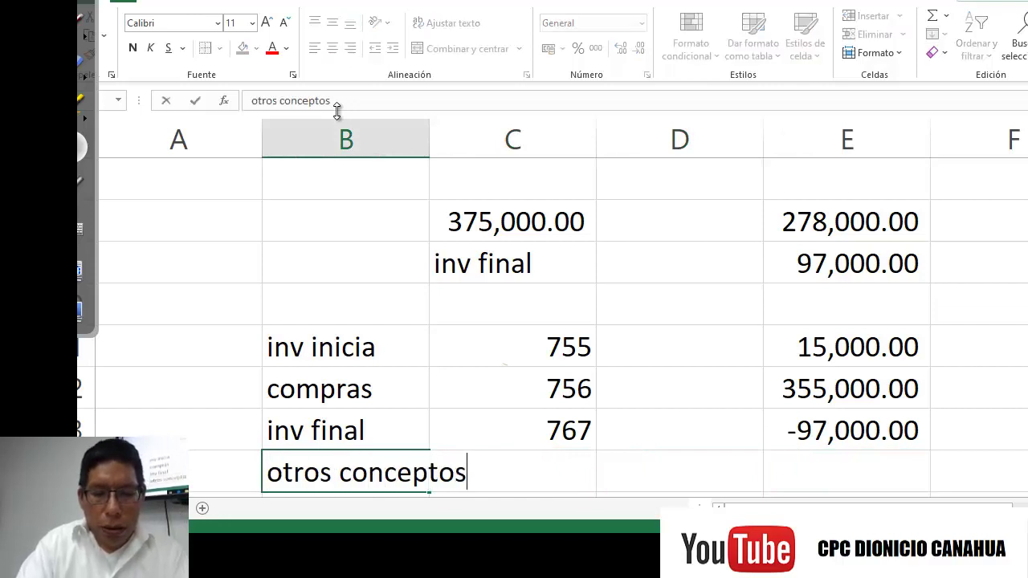
{"action": "key", "text": "Return"}
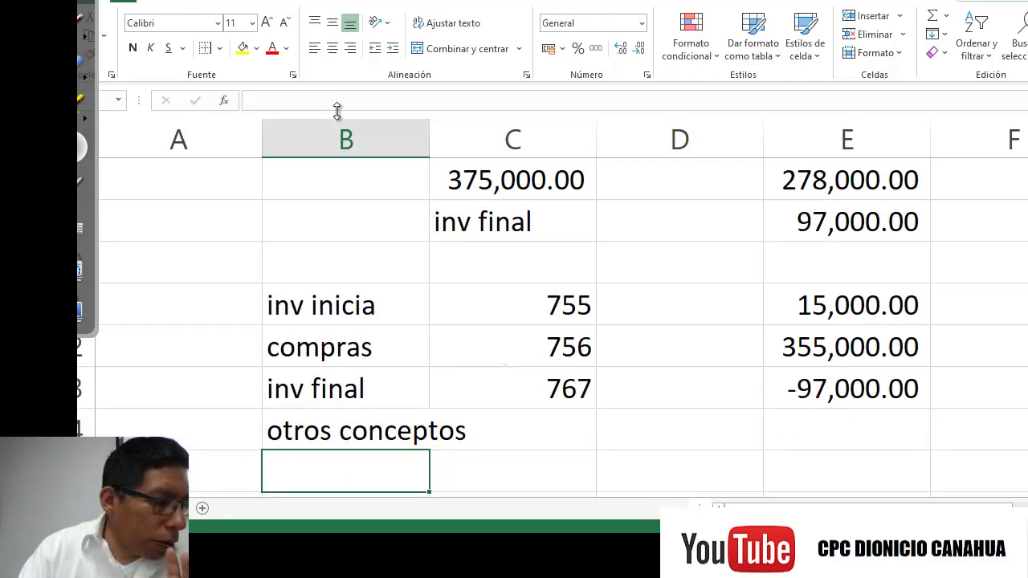
{"action": "type", "text": "costo"}
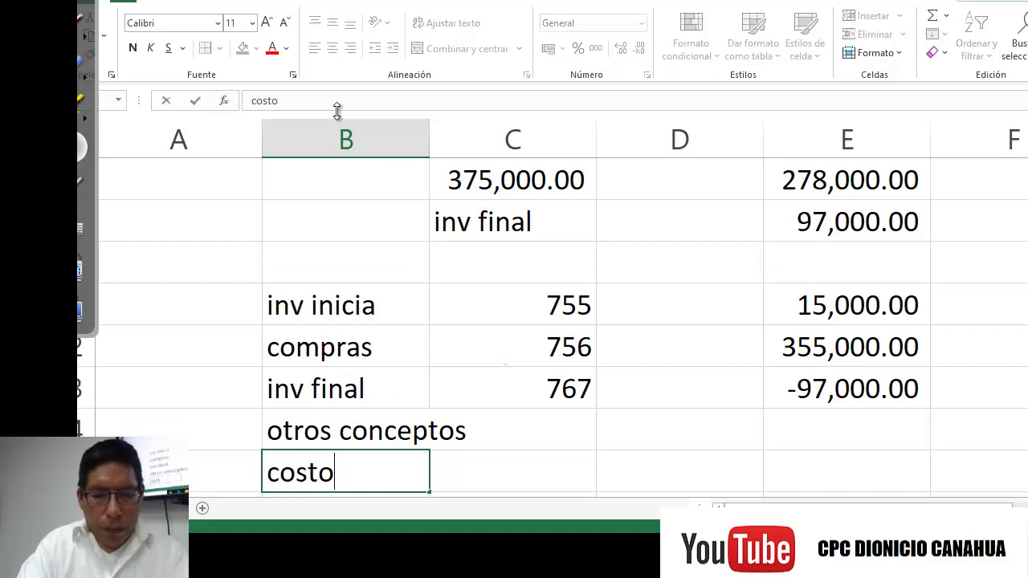
{"action": "type", "text": " de ventas"}
{"action": "key", "text": "Return"}
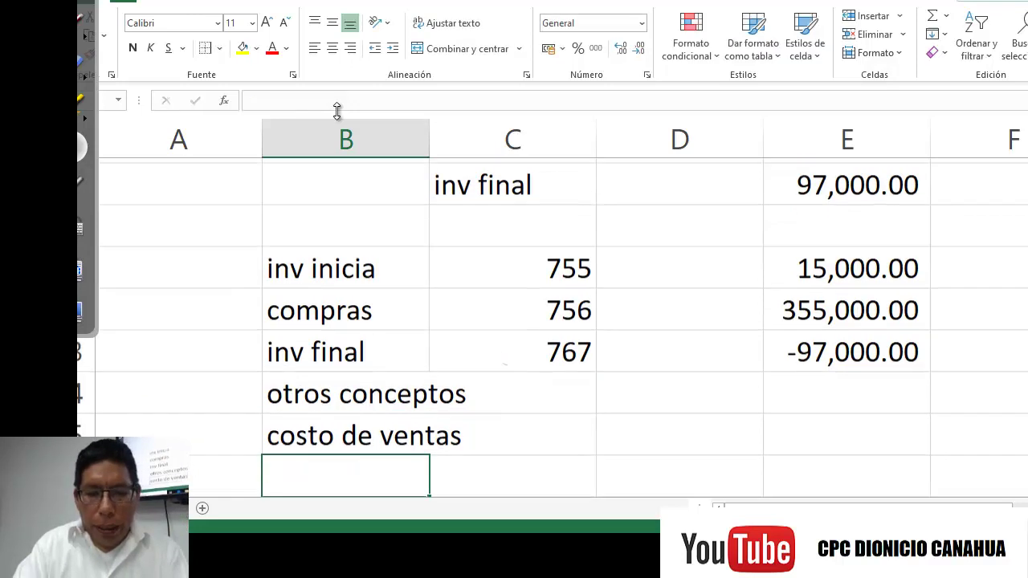
Give the costo de ventas amount cell E15 a border on all sides and the thousands-separator number format
{"action": "key", "text": "Up"}
{"action": "key", "text": "Right"}
{"action": "key", "text": "Right"}
{"action": "key", "text": "Right"}
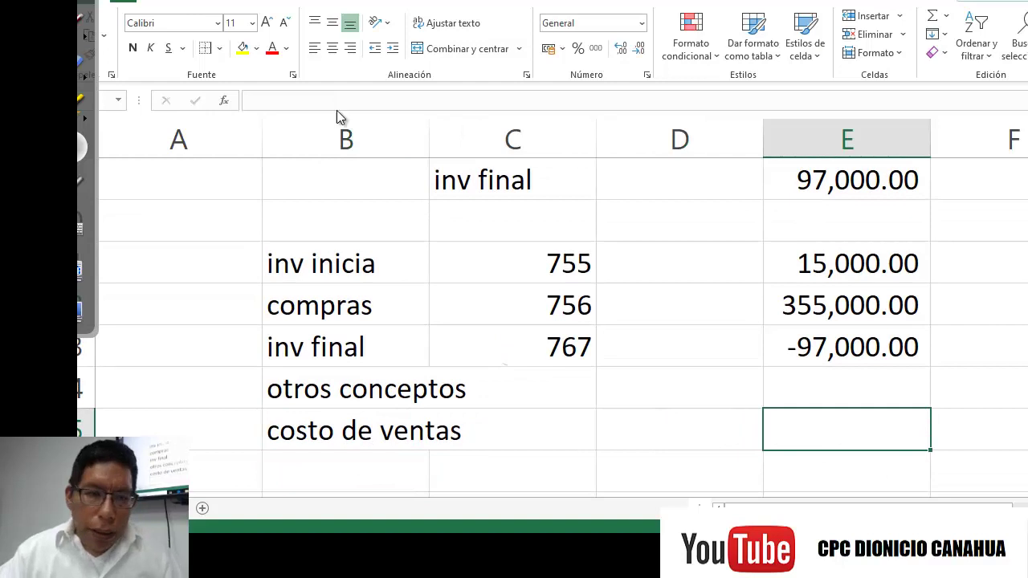
{"action": "left_click", "coordinate": [219, 48]}
{"action": "left_click", "coordinate": [267, 254]}
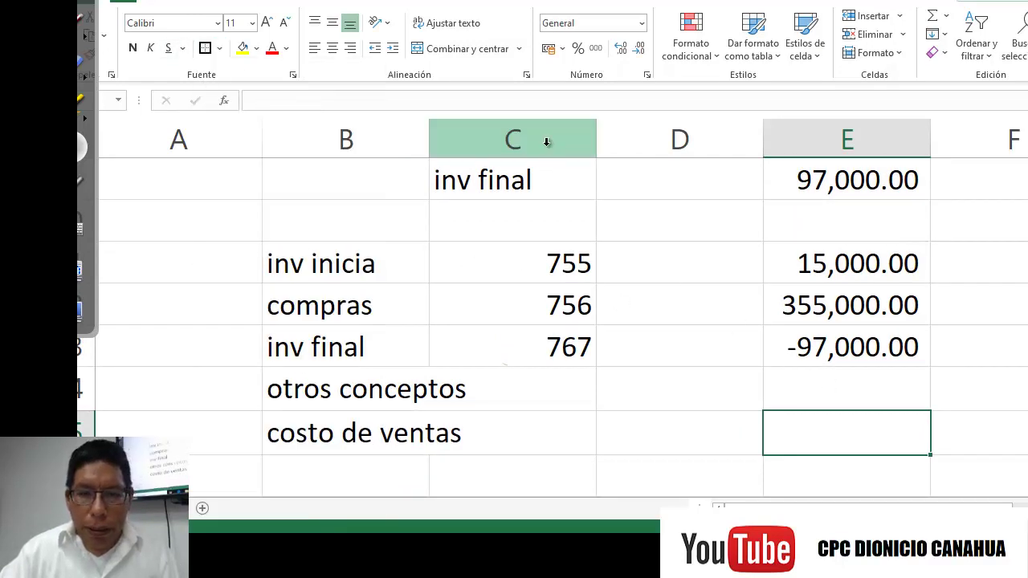
{"action": "left_click", "coordinate": [596, 49]}
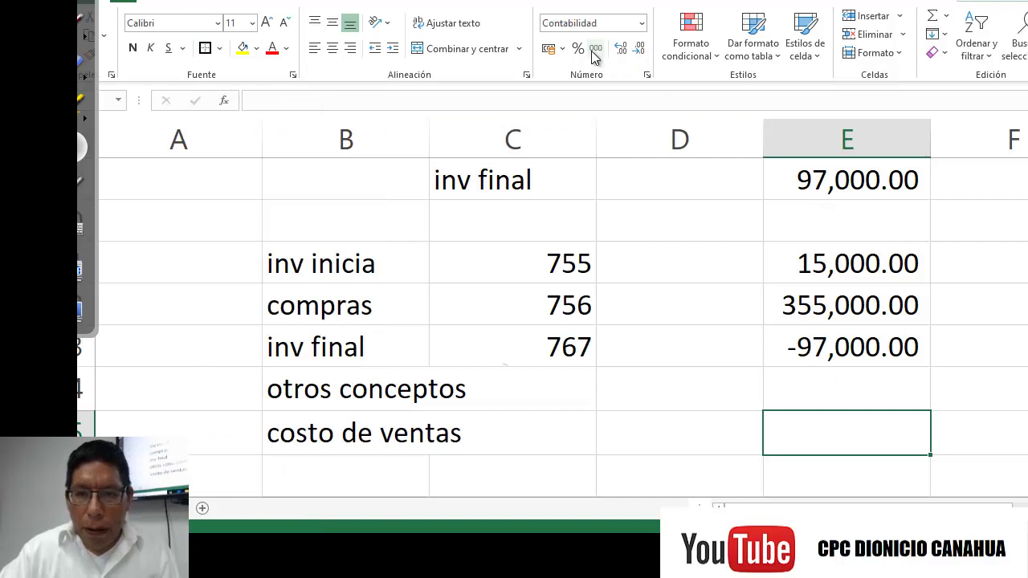
Total the breakdown amounts in E15 with the formula =suma(E11:E14)
{"action": "left_click", "coordinate": [864, 346]}
{"action": "left_click", "coordinate": [845, 417]}
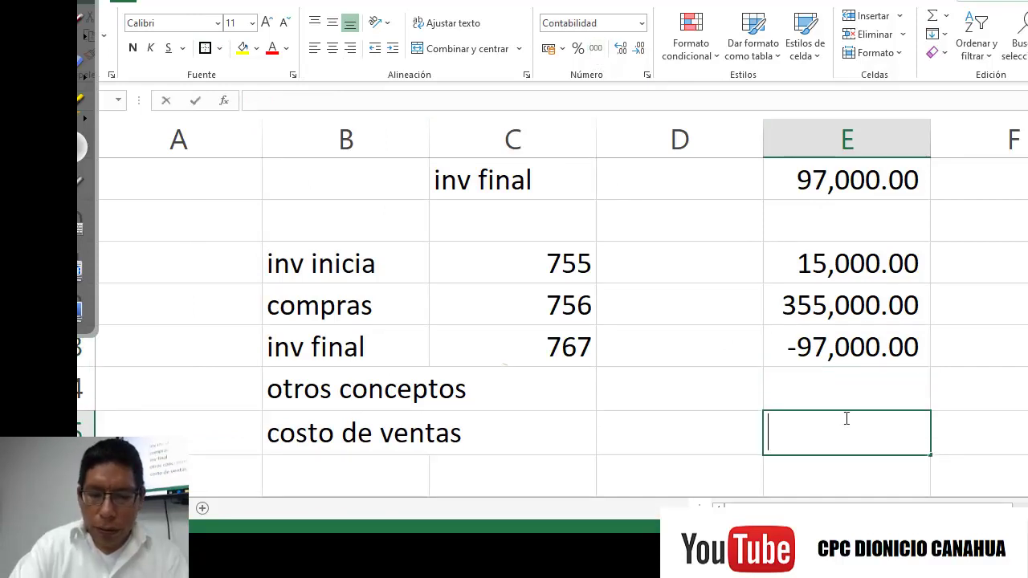
{"action": "type", "text": "="}
{"action": "left_click", "coordinate": [830, 268]}
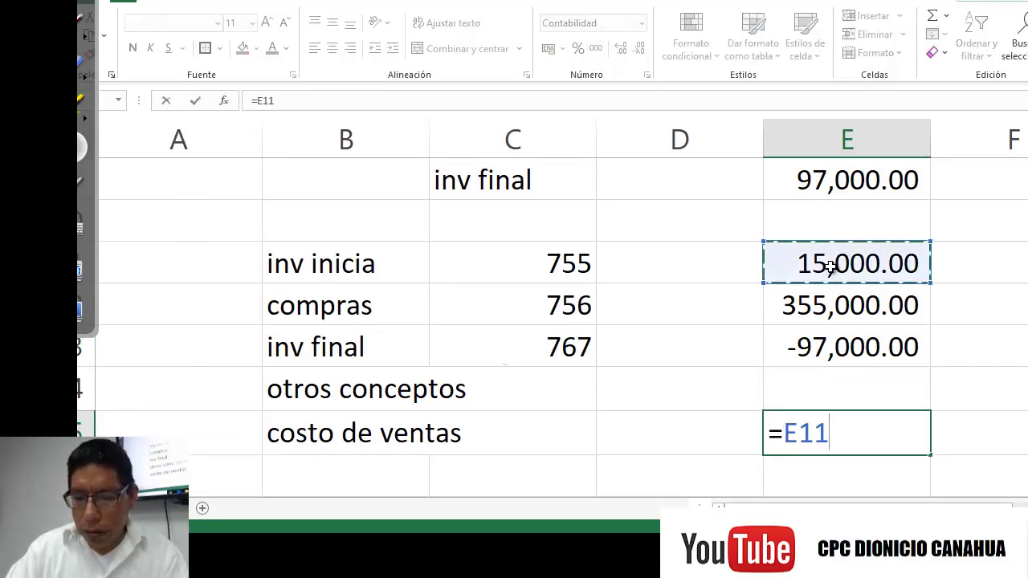
{"action": "key", "text": "BackSpace"}
{"action": "key", "text": "BackSpace"}
{"action": "key", "text": "BackSpace"}
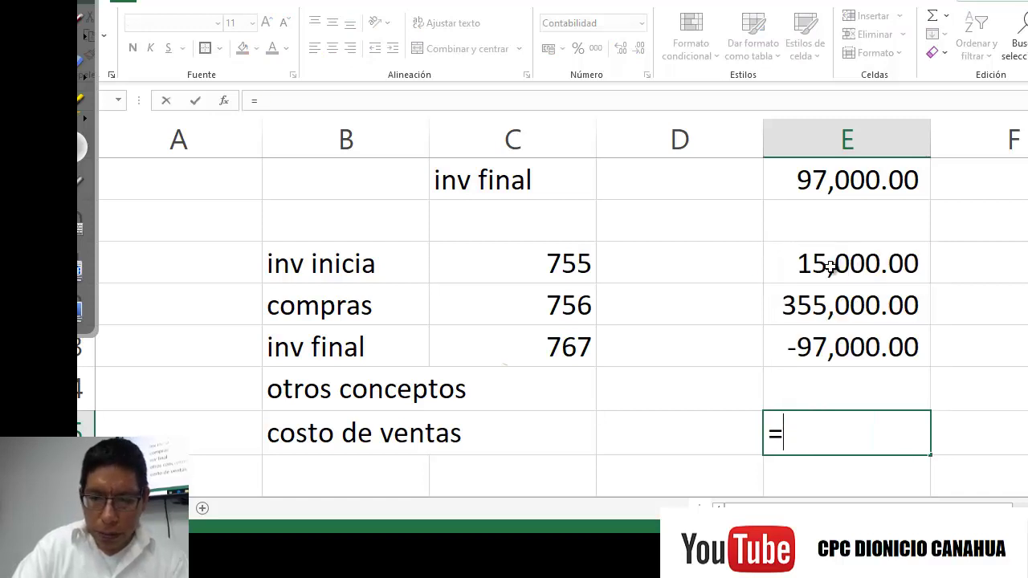
{"action": "type", "text": "suma("}
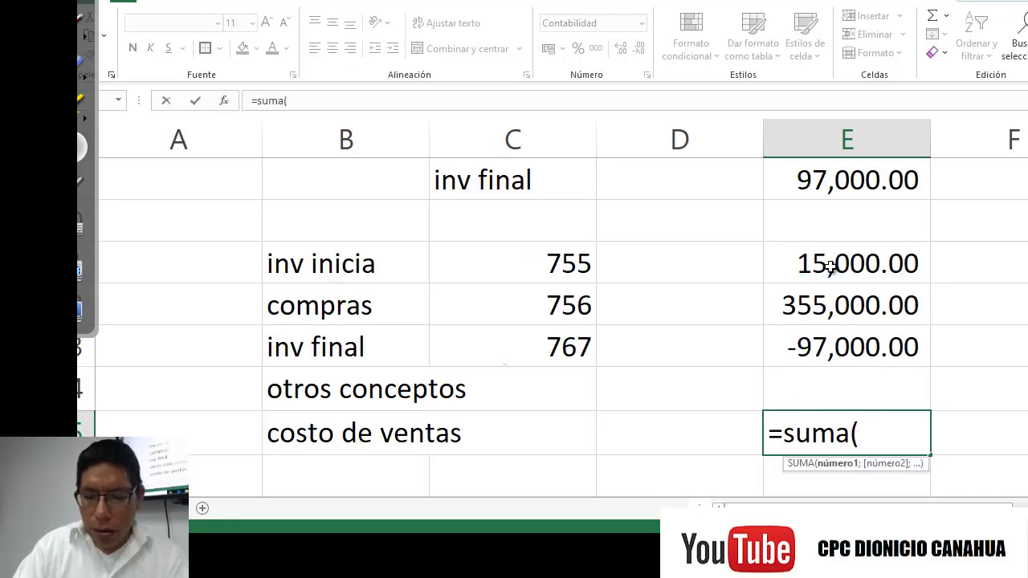
{"action": "key", "text": "Up"}
{"action": "key", "text": "Up"}
{"action": "key", "text": "Up"}
{"action": "key", "text": "Up"}
{"action": "key", "text": "shift+Down"}
{"action": "key", "text": "shift+Down"}
{"action": "key", "text": "shift+Down"}
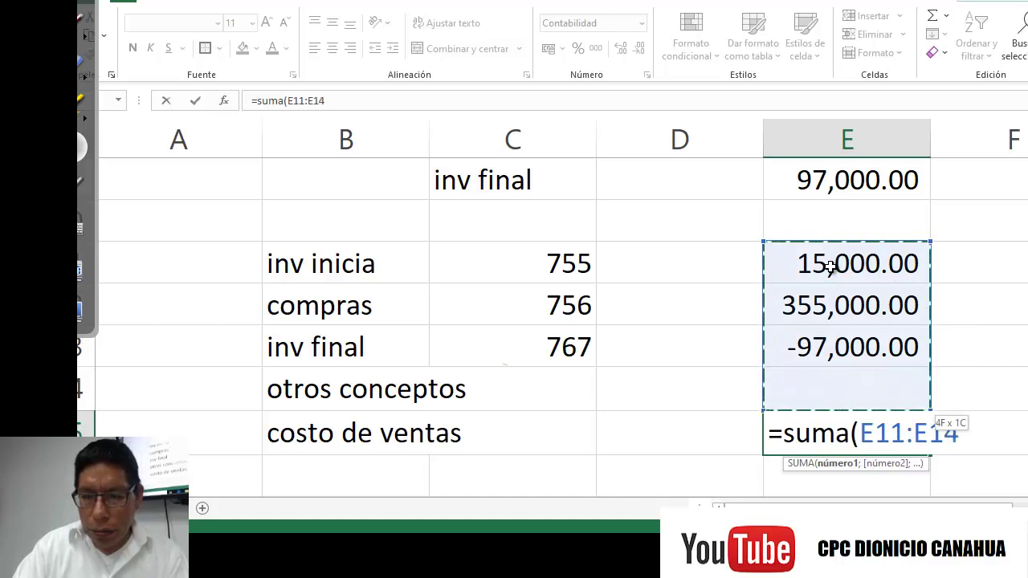
{"action": "type", "text": ")"}
{"action": "key", "text": "Return"}
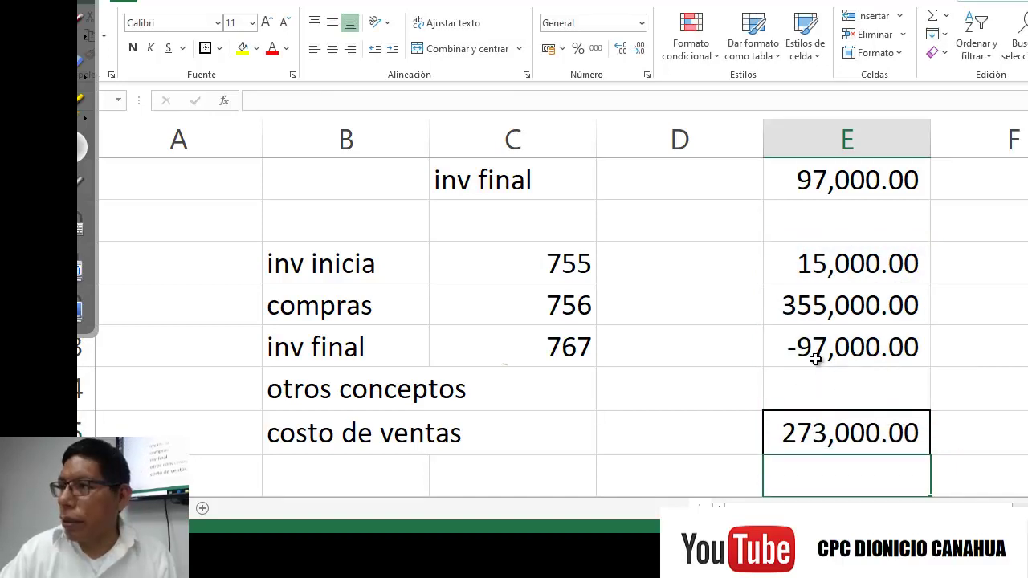
Select the two ventas amounts in the T-account to review them
{"action": "scroll", "coordinate": [815, 359], "scroll_direction": "up", "scroll_amount": 2}
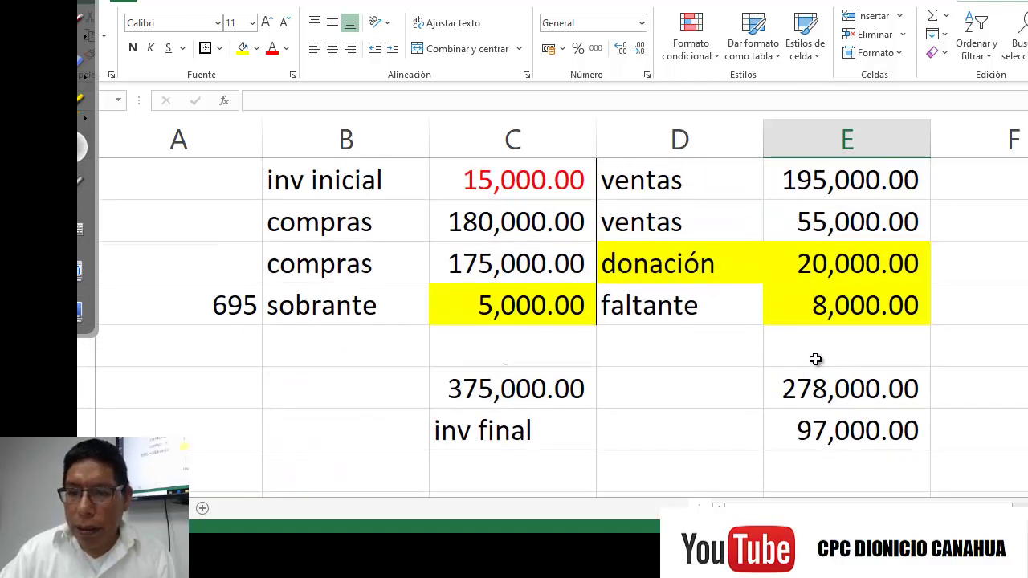
{"action": "left_click_drag", "start_coordinate": [854, 173], "coordinate": [857, 215]}
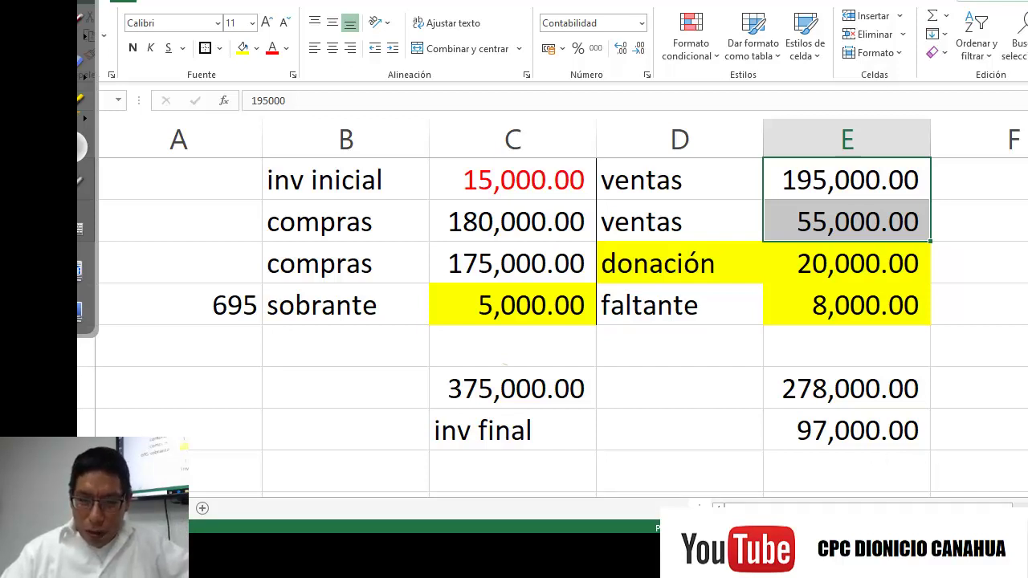
Switch to SUNAT's Sistema Integrador and enter 15000 as Inventario Inicial, 355000 as Compras and 97000 as Inventario Final under Costo de Existencia
{"action": "mouse_move", "coordinate": [731, 556]}
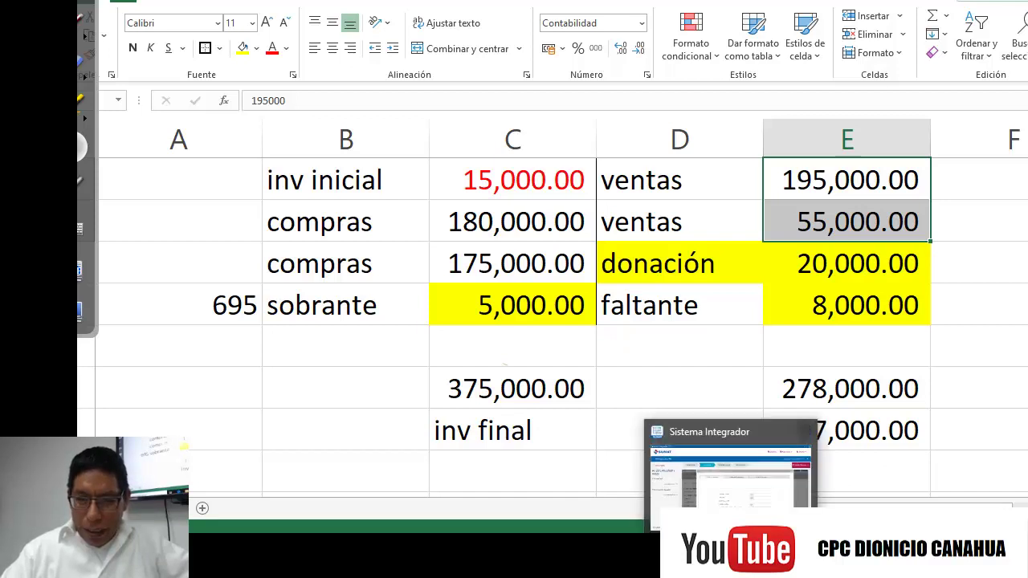
{"action": "left_click", "coordinate": [731, 474]}
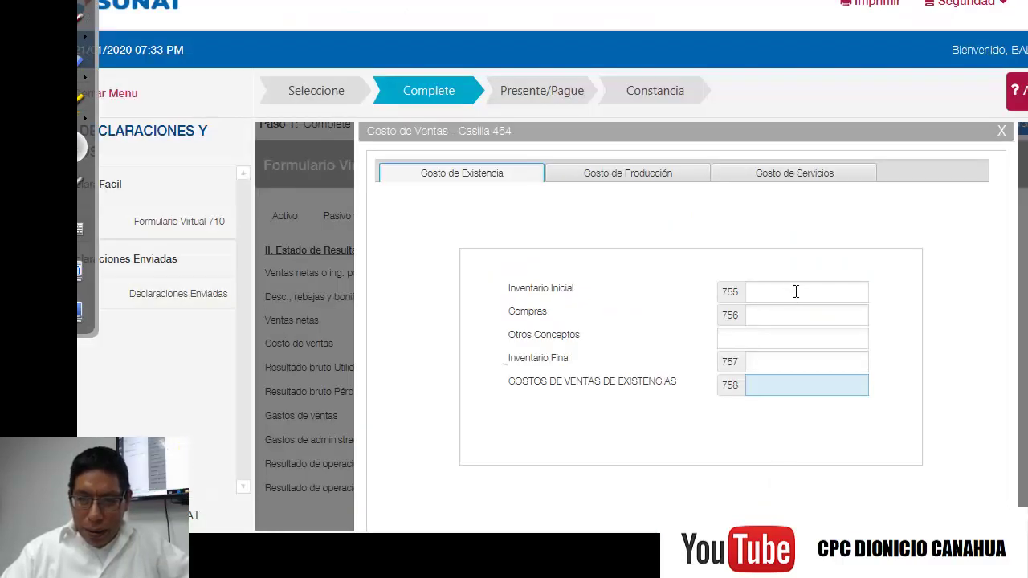
{"action": "left_click", "coordinate": [796, 292]}
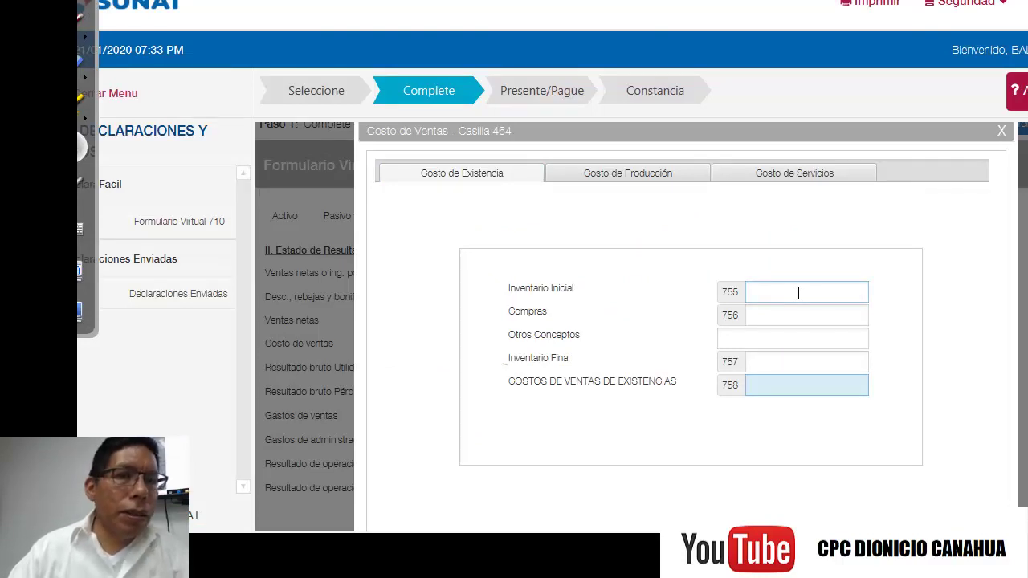
{"action": "type", "text": "15000"}
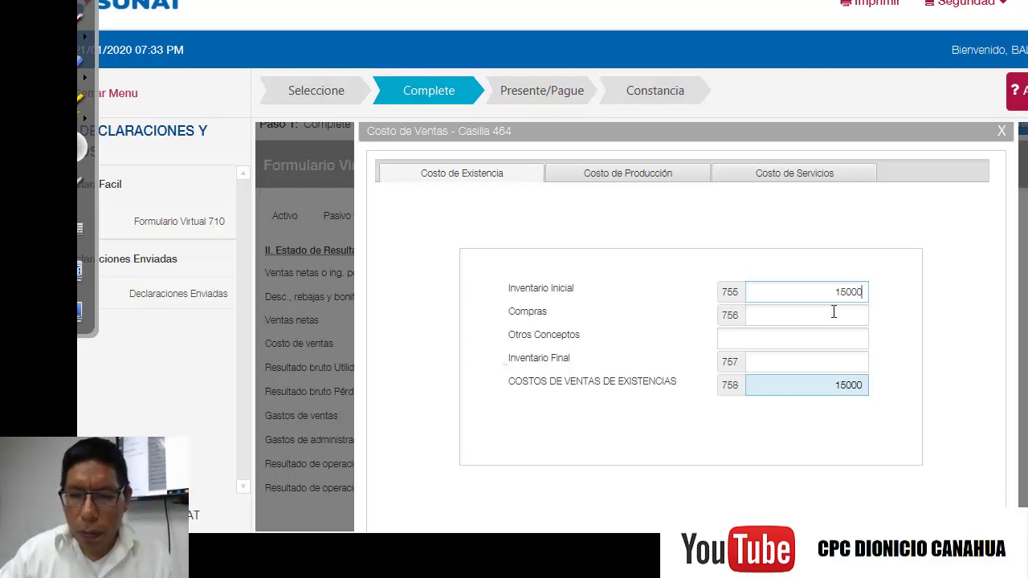
{"action": "left_click", "coordinate": [833, 311]}
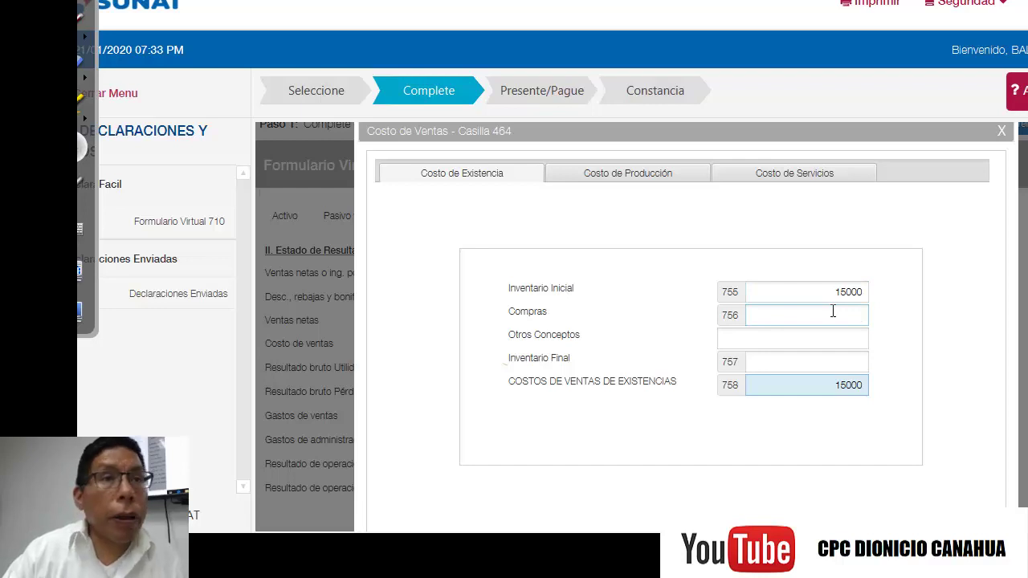
{"action": "type", "text": "355000"}
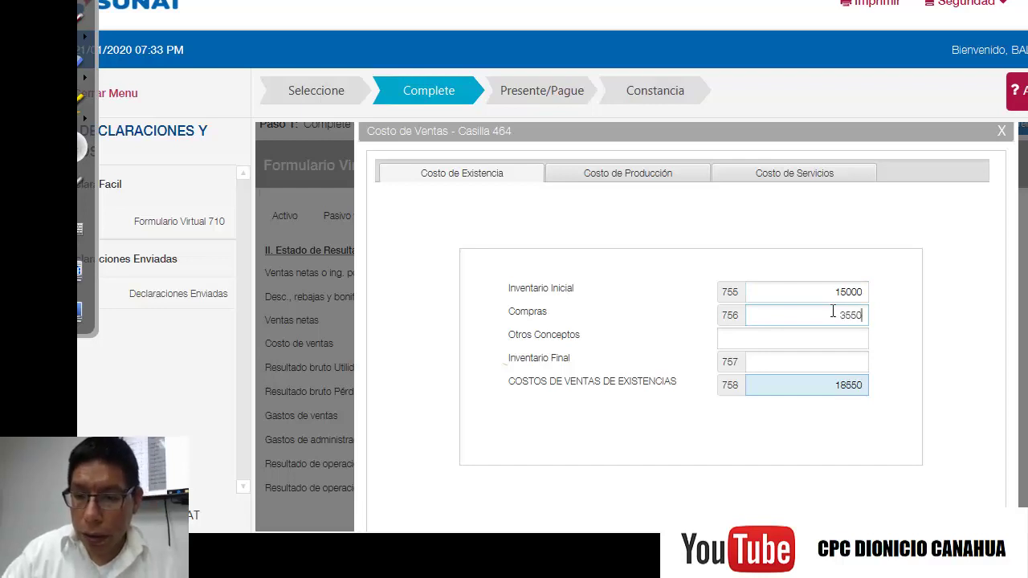
{"action": "left_click", "coordinate": [831, 362]}
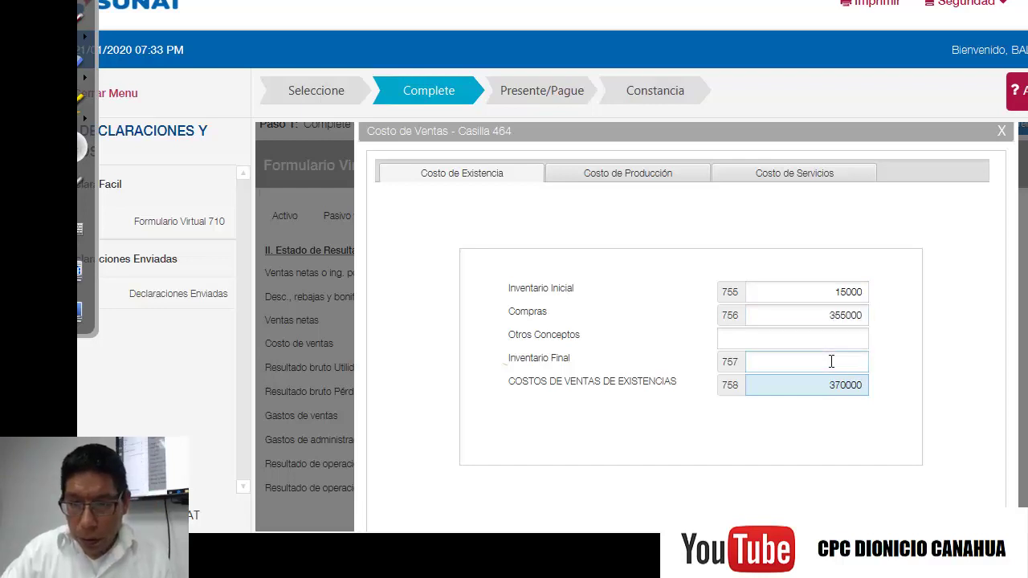
{"action": "type", "text": "97000"}
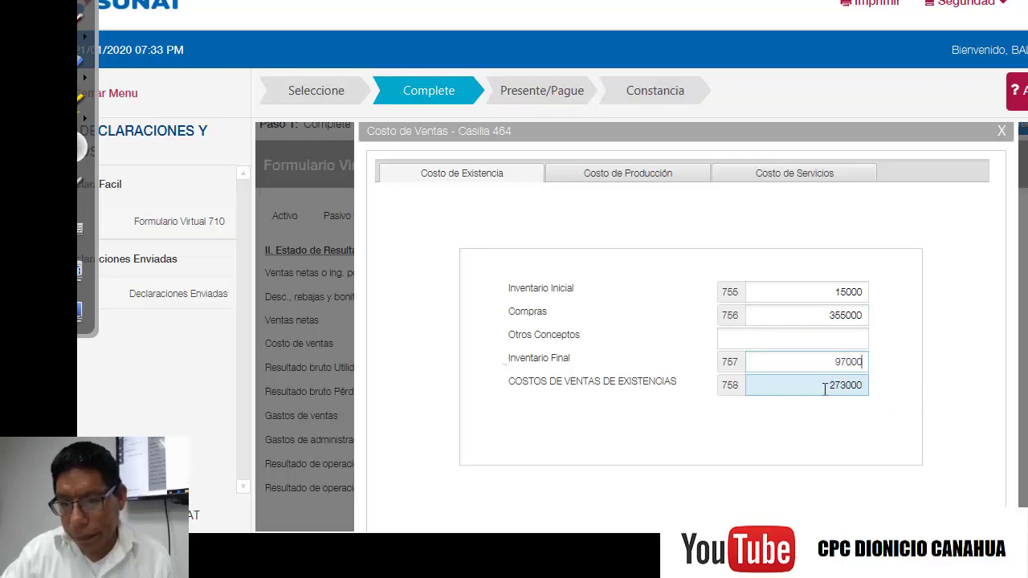
{"action": "left_click", "coordinate": [831, 392]}
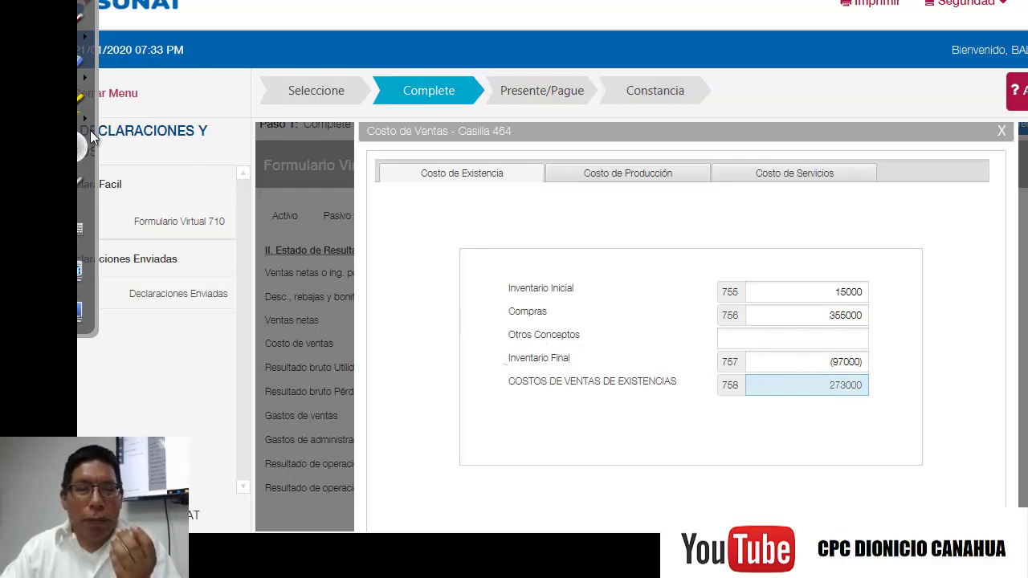
Mark the Otros Conceptos label with the highlighter and erase the mark
{"action": "left_click", "coordinate": [81, 97]}
{"action": "left_click_drag", "start_coordinate": [493, 334], "coordinate": [602, 332]}
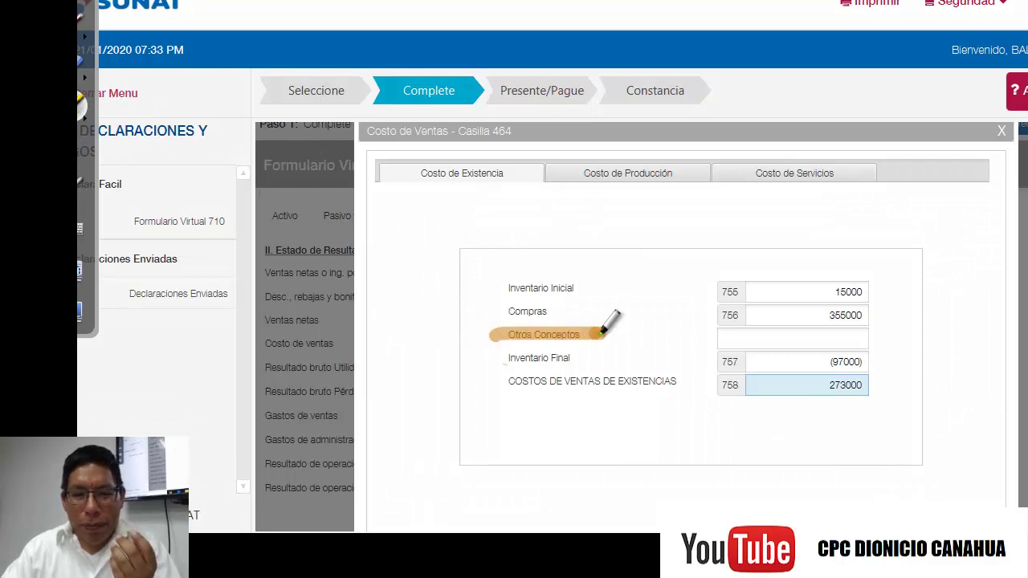
{"action": "left_click", "coordinate": [81, 64]}
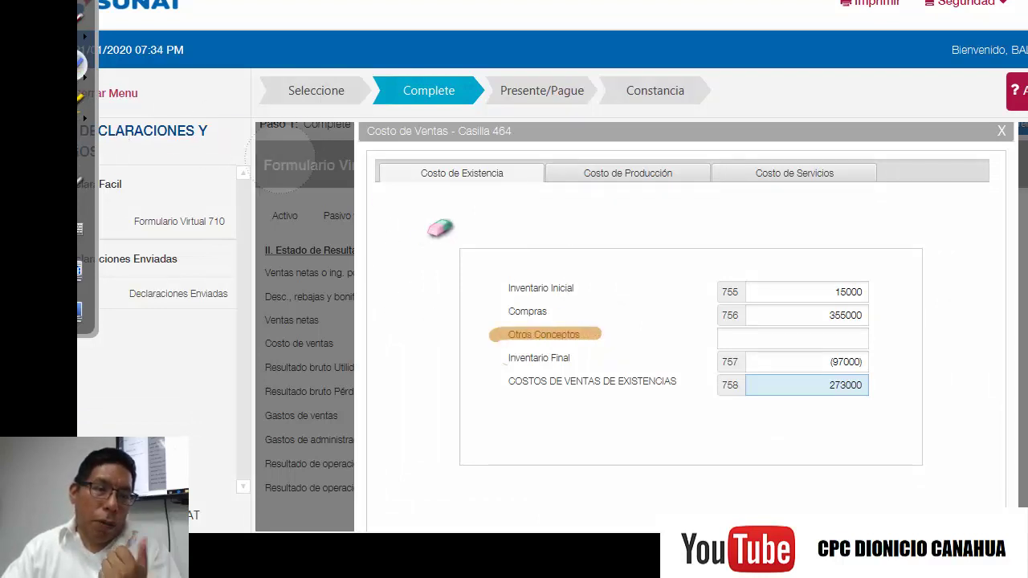
{"action": "left_click_drag", "start_coordinate": [482, 337], "coordinate": [642, 344]}
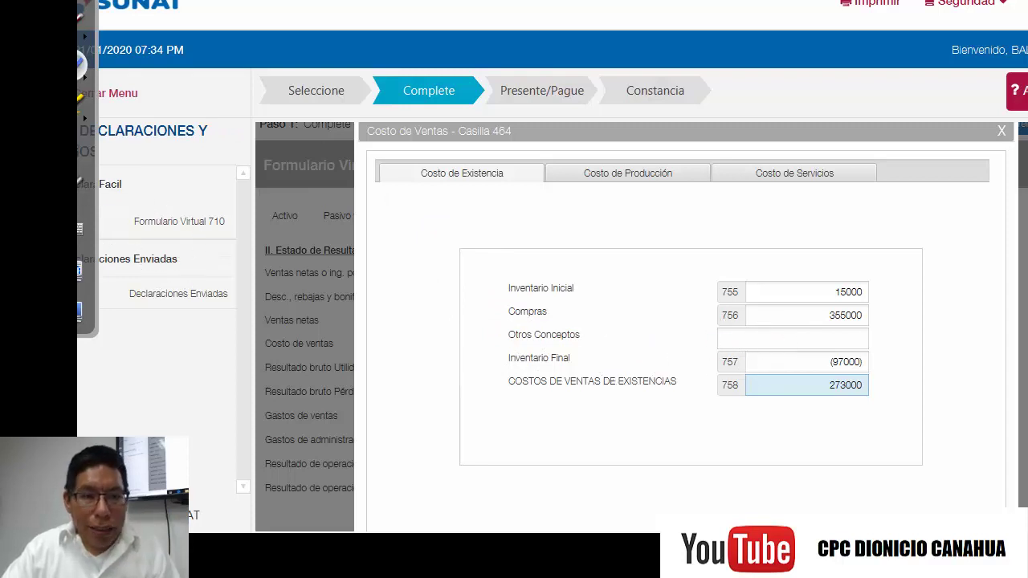
{"action": "left_click", "coordinate": [82, 147]}
Switch back to Excel and review the sobrante, donación and faltante amounts in the T-account
{"action": "key", "text": "alt+Tab"}
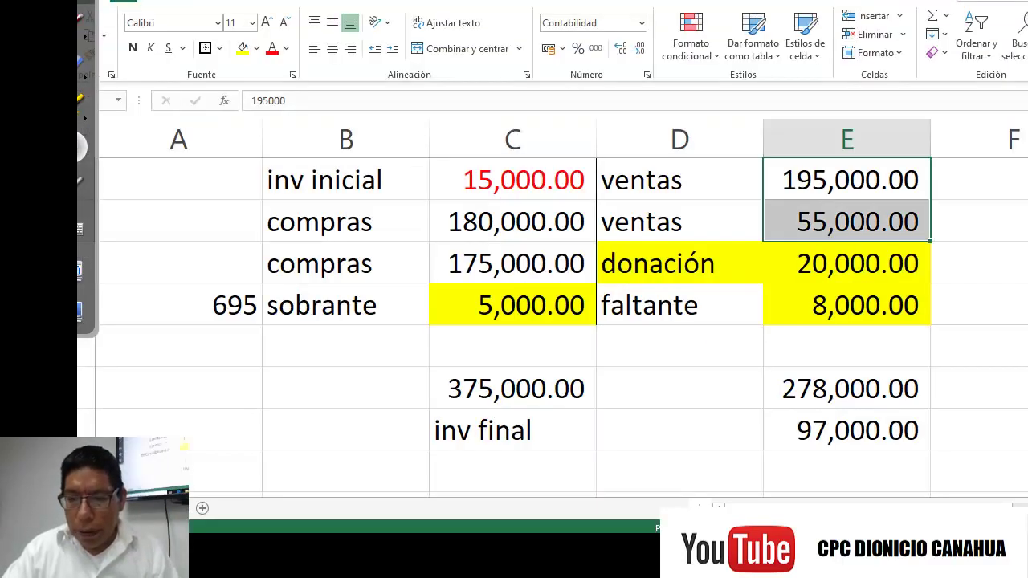
{"action": "left_click", "coordinate": [728, 351]}
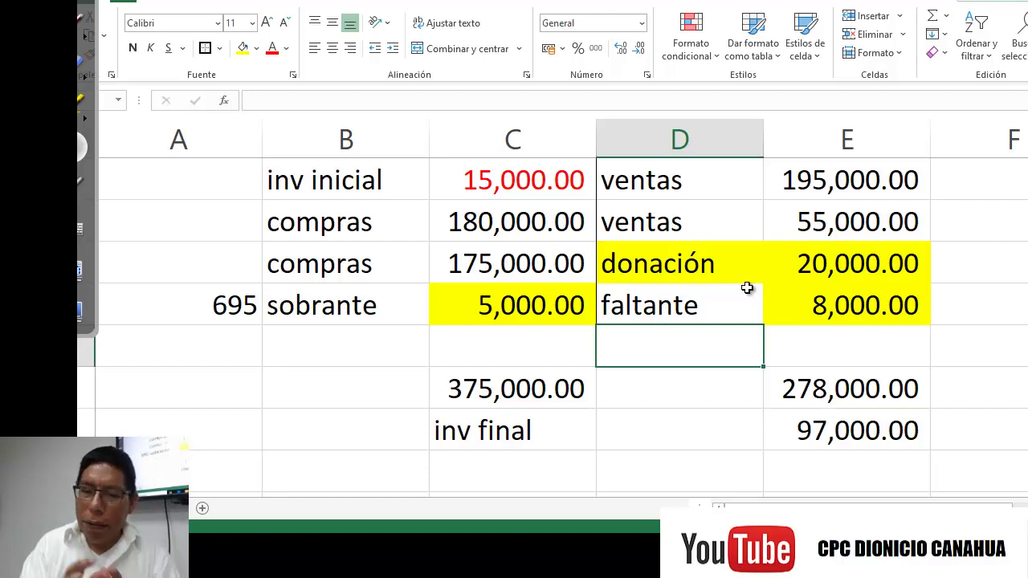
{"action": "left_click", "coordinate": [555, 301]}
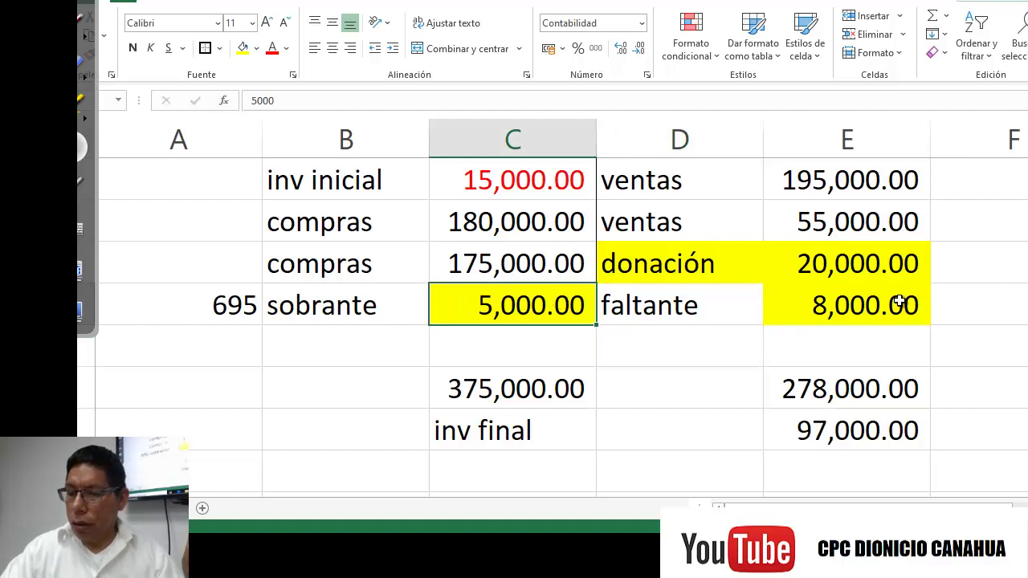
{"action": "left_click_drag", "start_coordinate": [888, 267], "coordinate": [889, 295]}
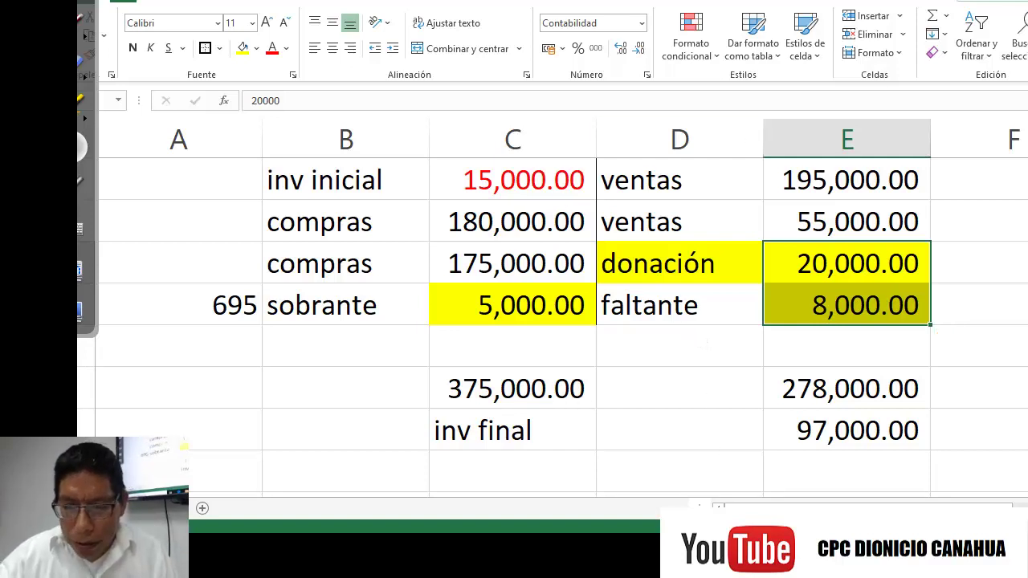
Switch to the Sistema Integrador and enter 23000 as Otros Conceptos in the cost-of-sales form
{"action": "key", "text": "alt+Tab"}
{"action": "left_click", "coordinate": [811, 337]}
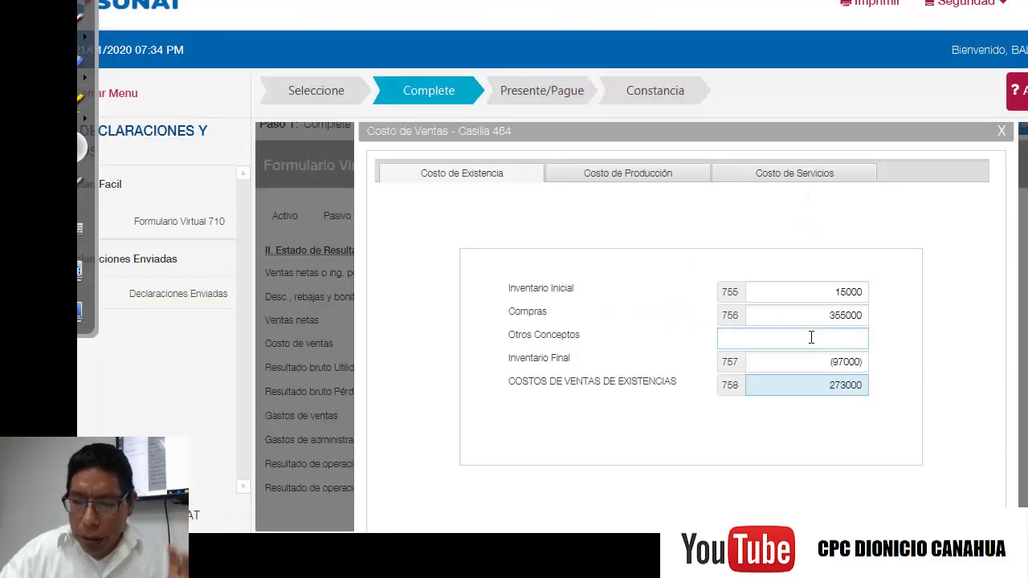
{"action": "type", "text": "23000"}
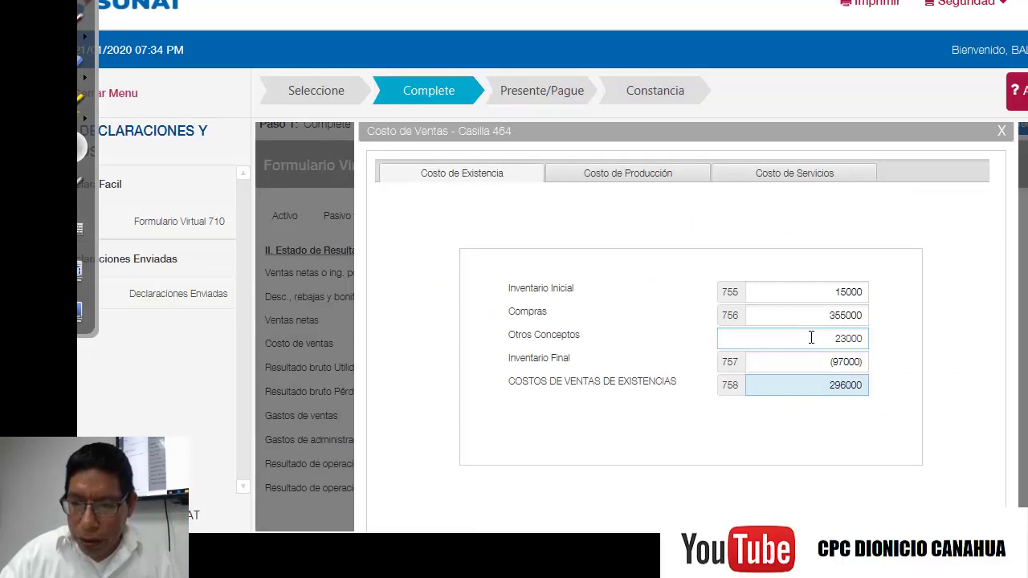
Replace the Otros Conceptos amount in the Costo de Existencia form with -23000
{"action": "left_click", "coordinate": [793, 363]}
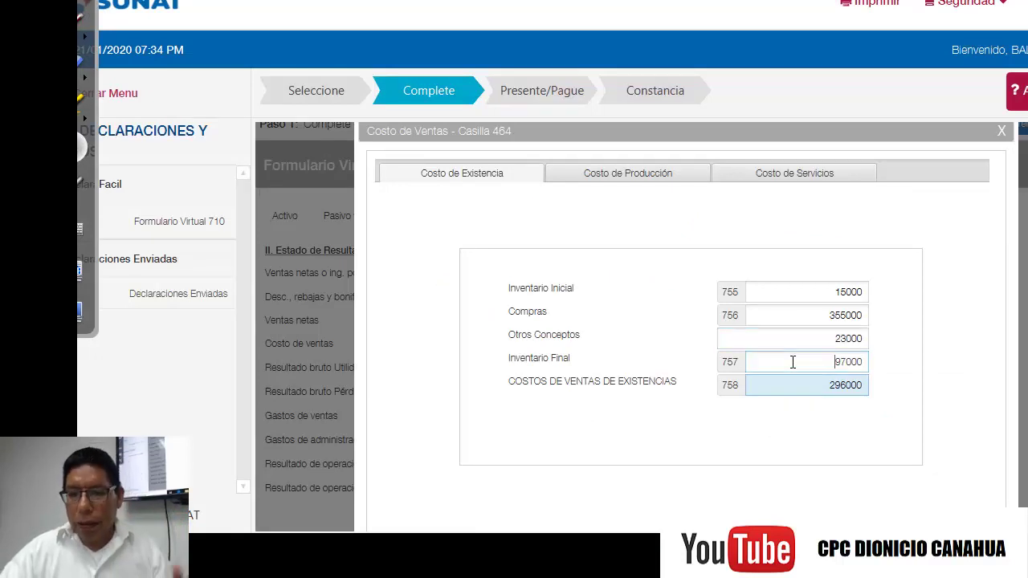
{"action": "double_click", "coordinate": [835, 338]}
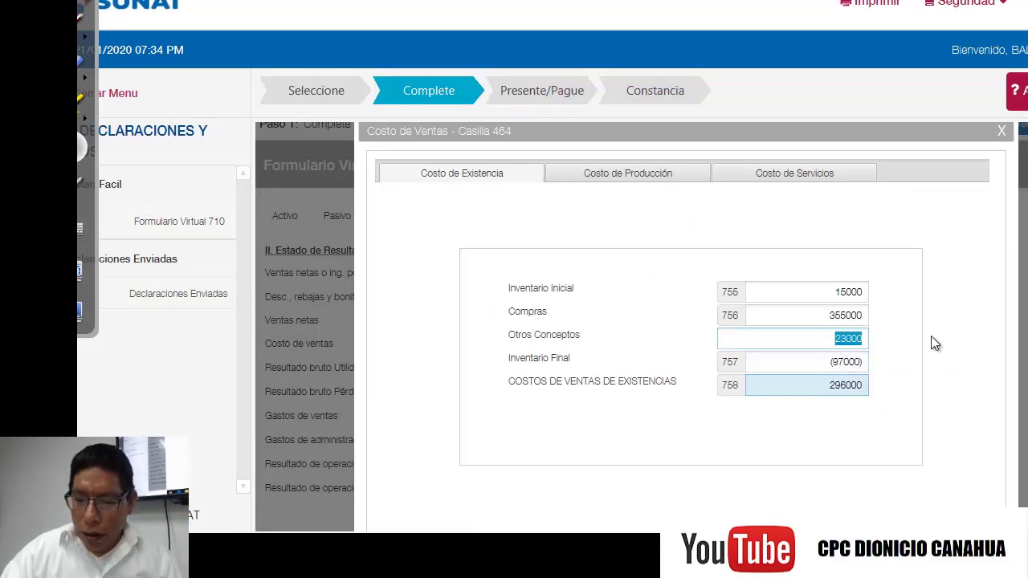
{"action": "key", "text": "BackSpace"}
{"action": "type", "text": "-2300"}
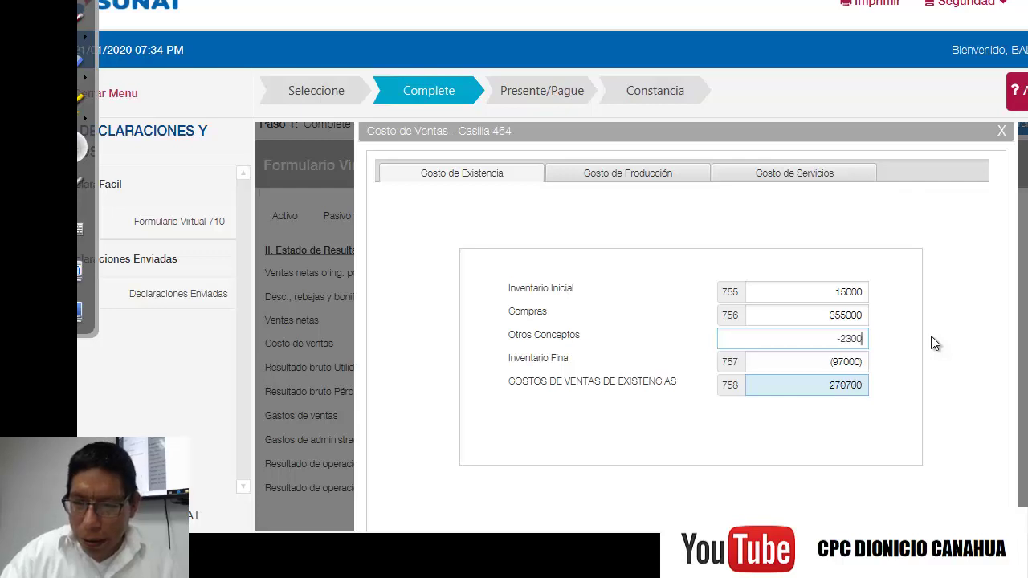
{"action": "type", "text": "0"}
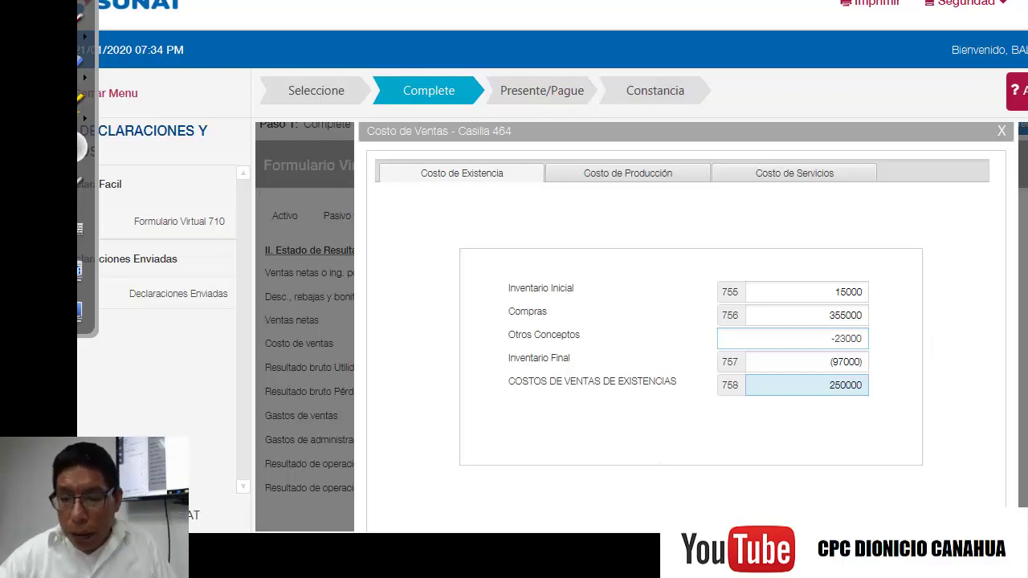
Switch to Excel and enter =-23000 as the otros conceptos amount in column E, above costo de ventas
{"action": "key", "text": "alt+Tab"}
{"action": "left_click", "coordinate": [680, 394]}
{"action": "scroll", "coordinate": [682, 395], "scroll_direction": "down", "scroll_amount": 1}
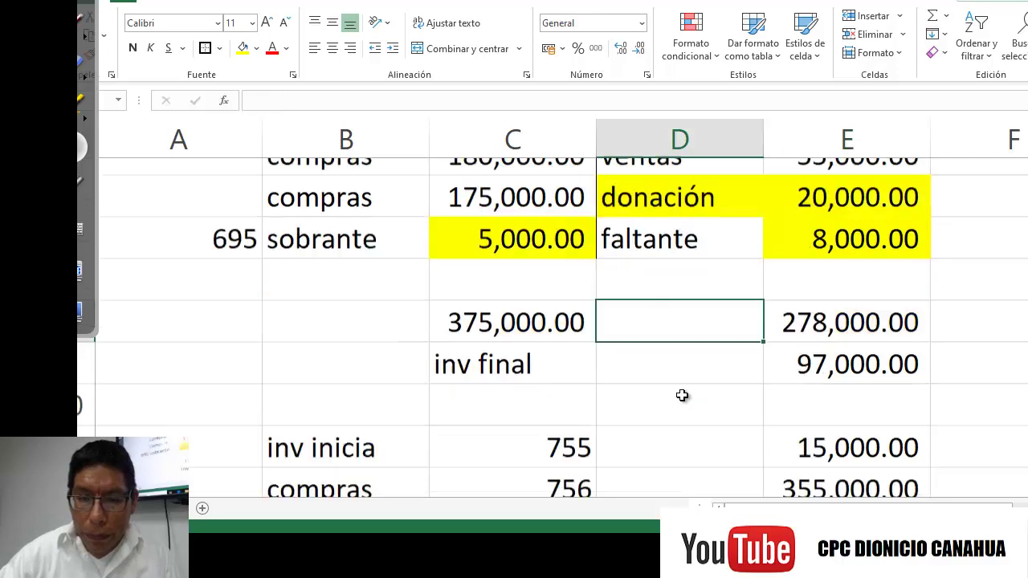
{"action": "scroll", "coordinate": [682, 395], "scroll_direction": "down", "scroll_amount": 2}
{"action": "scroll", "coordinate": [718, 402], "scroll_direction": "up", "scroll_amount": 1}
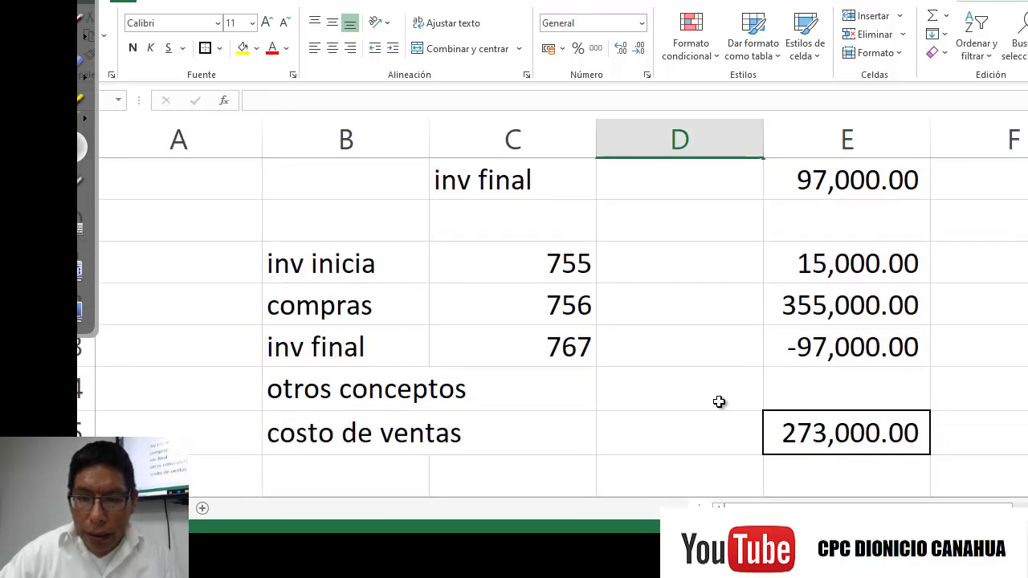
{"action": "left_click", "coordinate": [812, 395]}
{"action": "type", "text": "=-"}
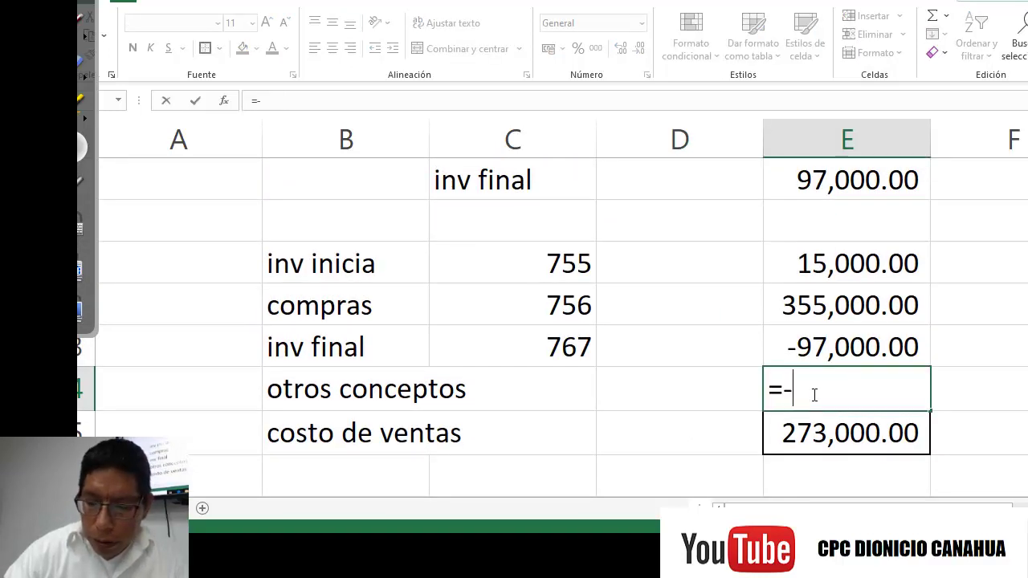
{"action": "type", "text": "23000"}
{"action": "key", "text": "Return"}
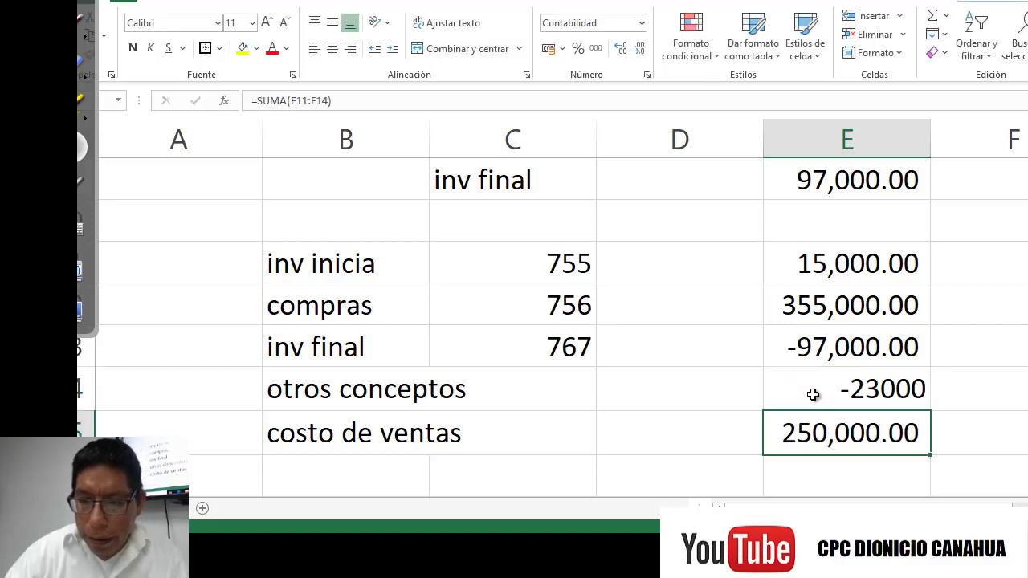
Apply the thousands-separator number format to the otros conceptos amount and select its label
{"action": "left_click", "coordinate": [906, 389]}
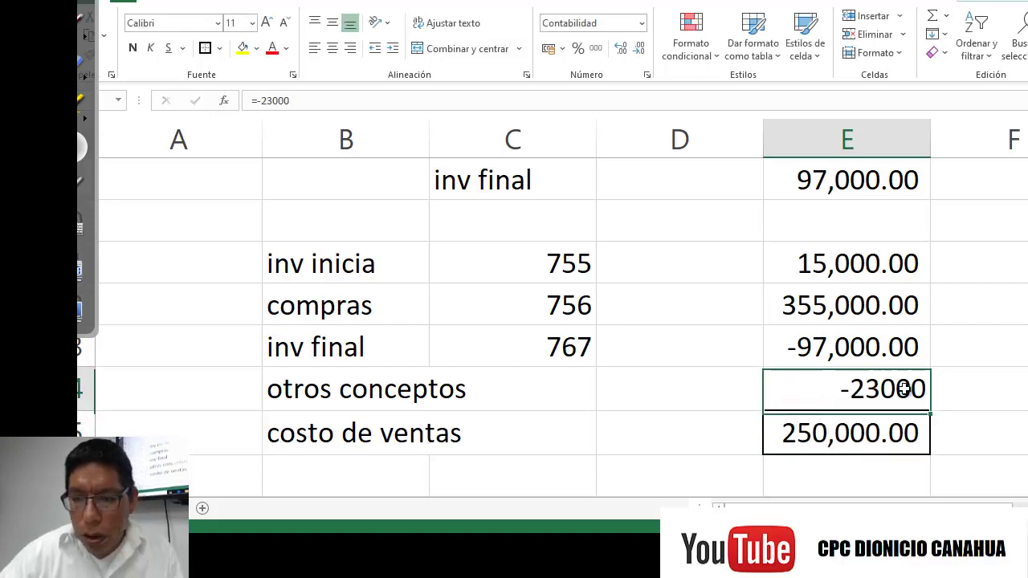
{"action": "left_click", "coordinate": [594, 51]}
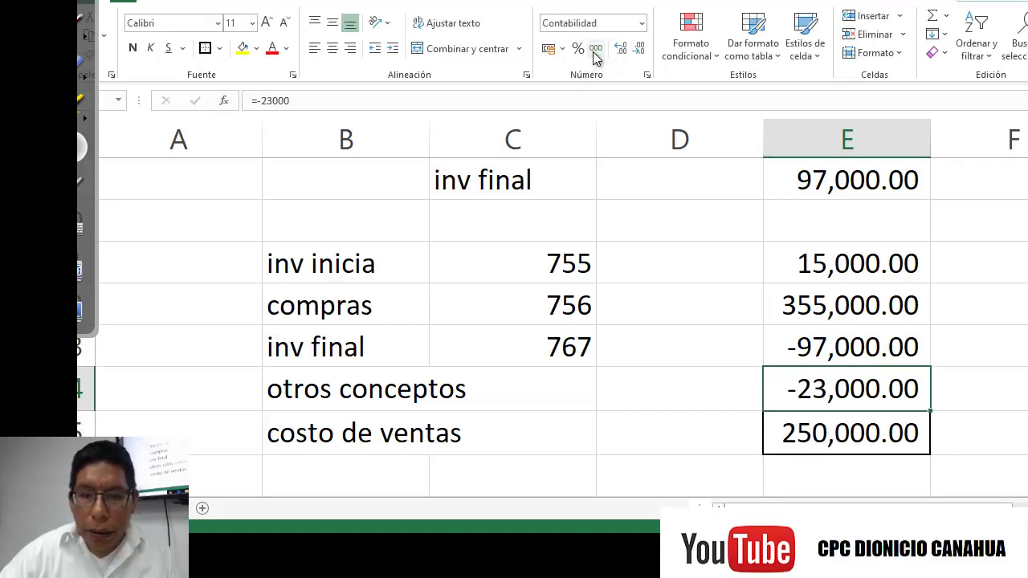
{"action": "left_click", "coordinate": [409, 391]}
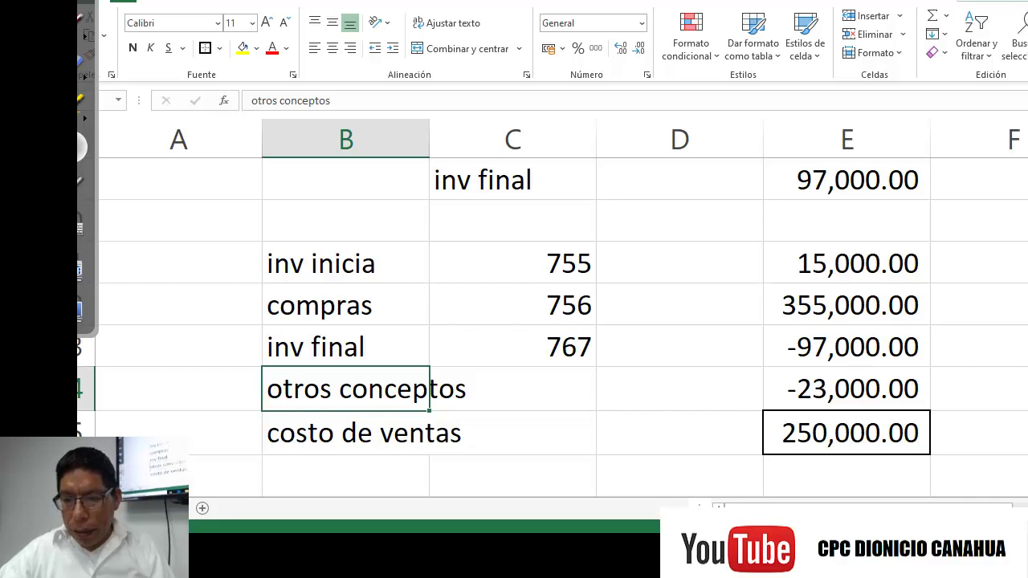
Widen columns E and C to fit their full amounts and select the faltante amount in the mercaderias T-account
{"action": "scroll", "coordinate": [514, 305], "scroll_direction": "down", "scroll_amount": 4}
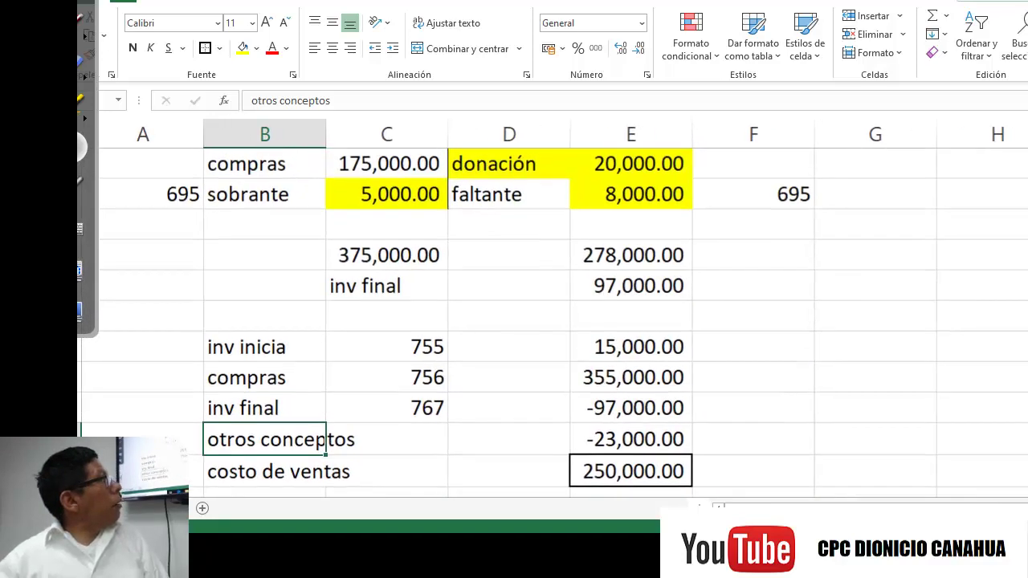
{"action": "scroll", "coordinate": [1009, 342], "scroll_direction": "down", "scroll_amount": 2}
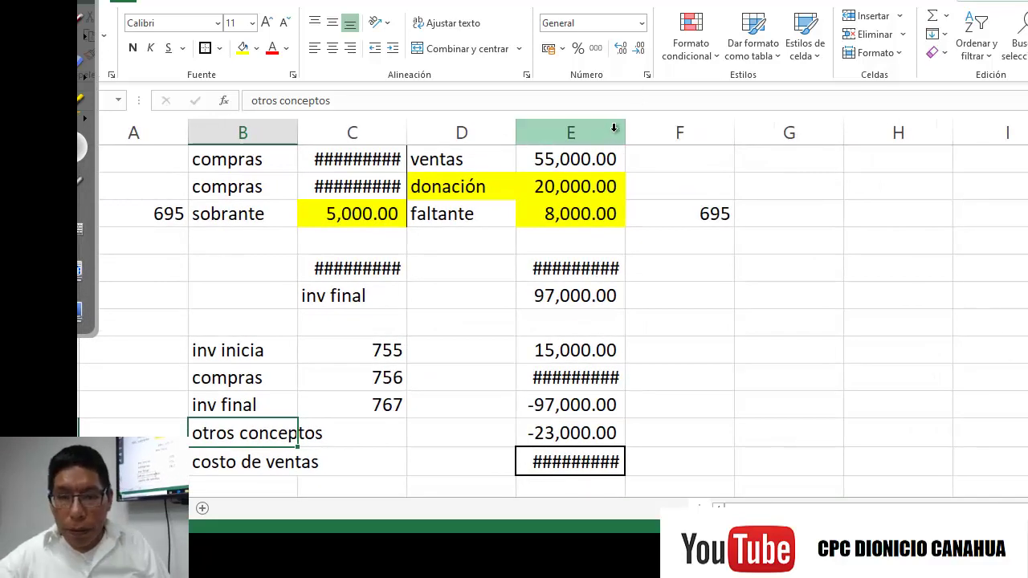
{"action": "left_click", "coordinate": [650, 130]}
{"action": "left_click_drag", "start_coordinate": [626, 131], "coordinate": [641, 133]}
{"action": "left_click_drag", "start_coordinate": [406, 133], "coordinate": [418, 131]}
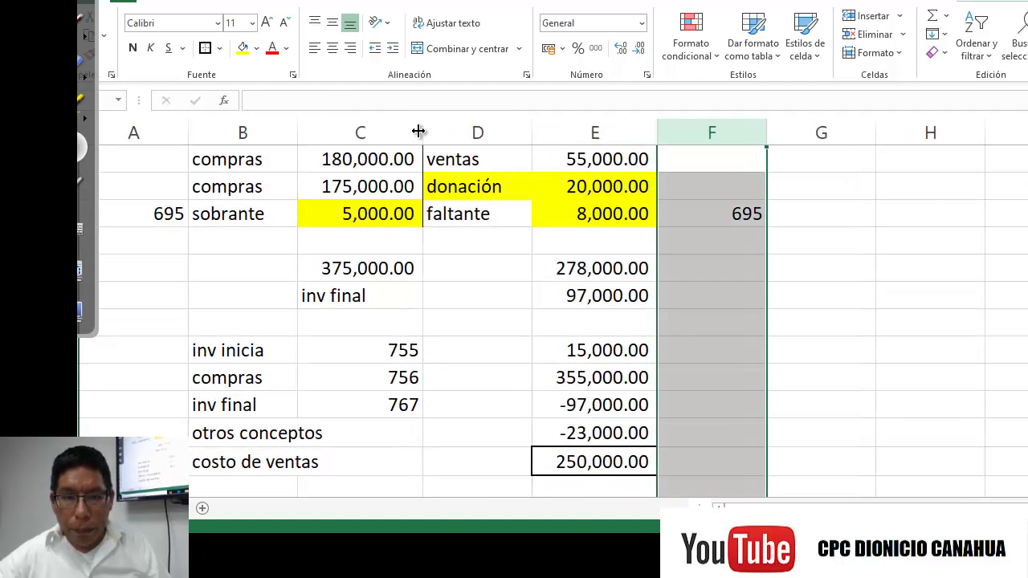
{"action": "left_click", "coordinate": [536, 214]}
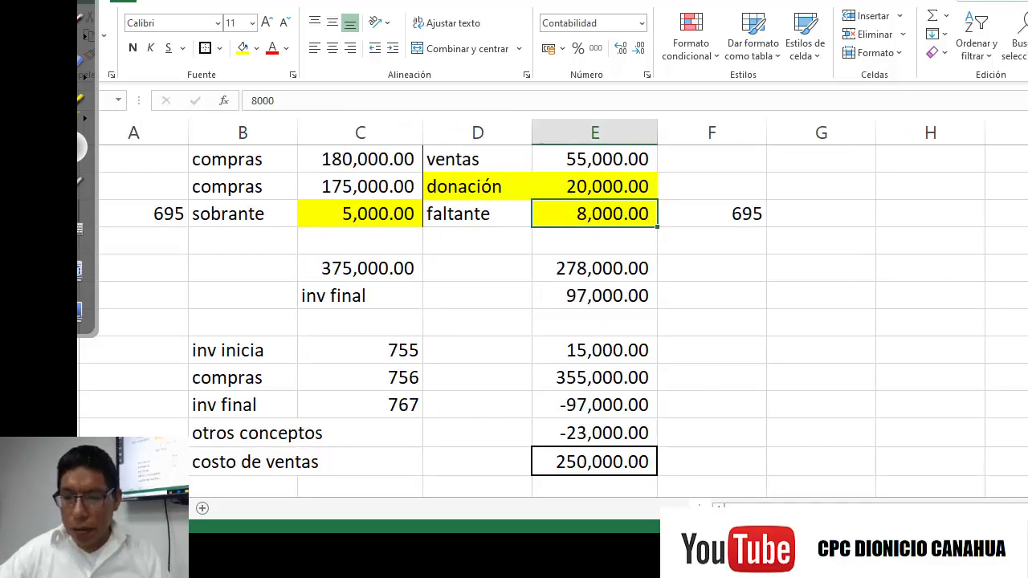
{"action": "scroll", "coordinate": [514, 309], "scroll_direction": "up", "scroll_amount": 1}
{"action": "scroll", "coordinate": [514, 309], "scroll_direction": "up", "scroll_amount": 1}
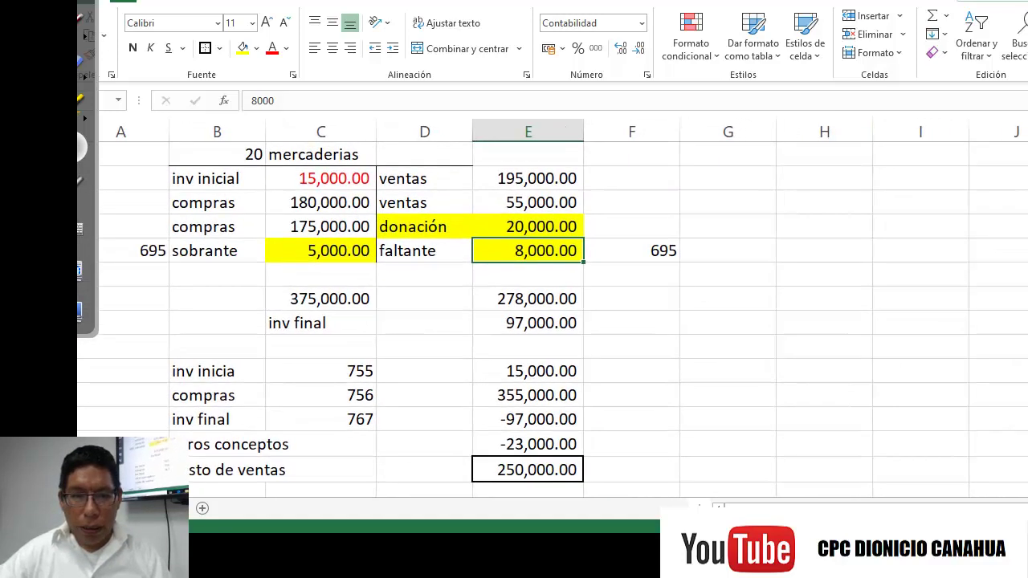